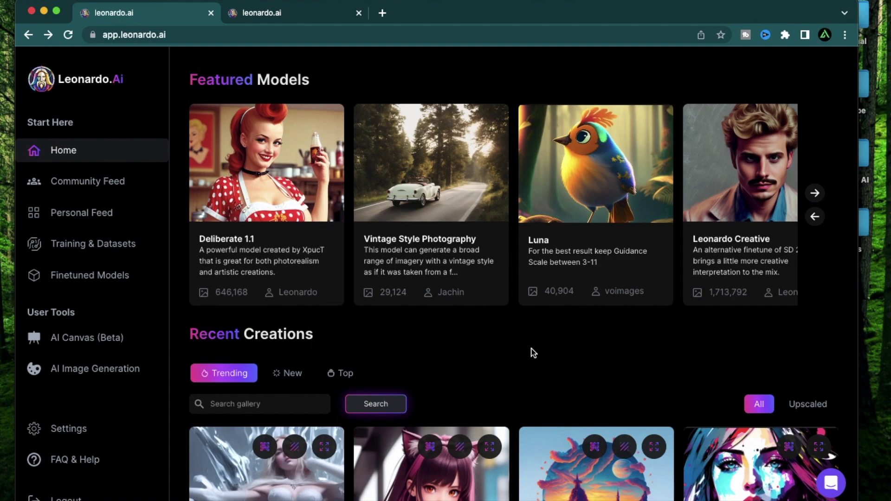
- Open the Prompt Generation tab of AI Image Generation, then return to the Leonardo home page
click(93, 371)
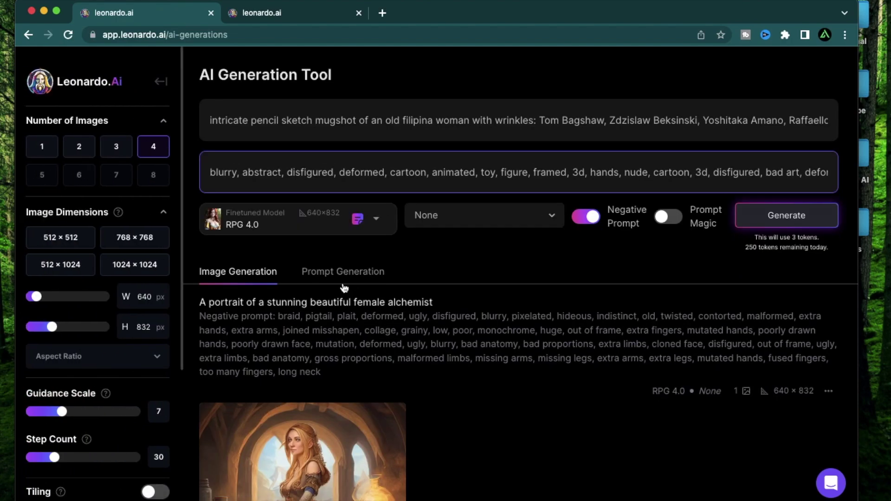
click(339, 276)
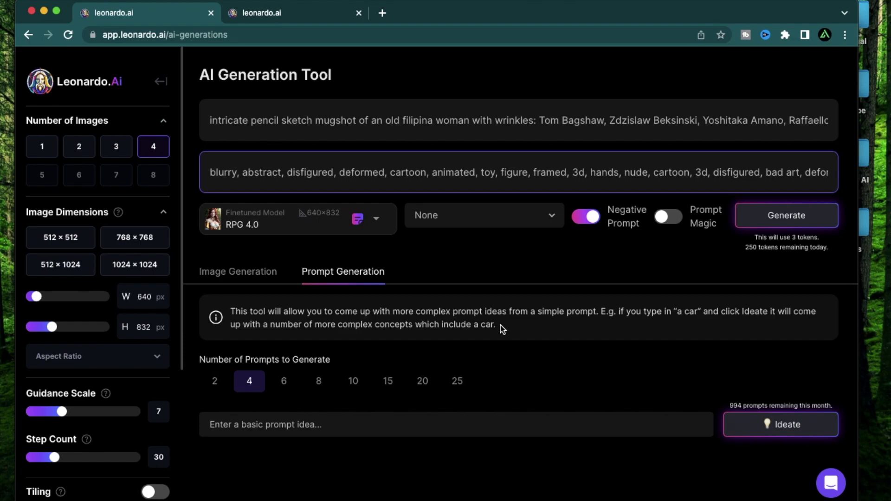
click(29, 34)
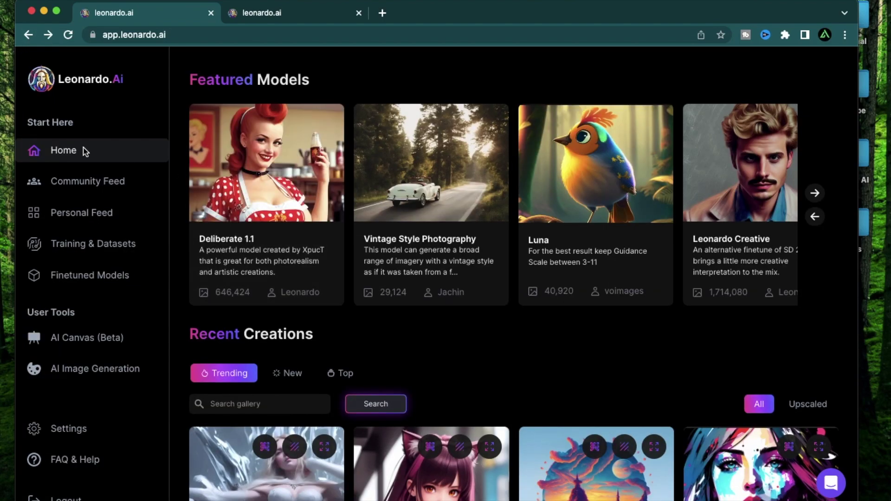
- Open the Community Feed, preview the freckled woman image, and focus the gallery search box
click(83, 181)
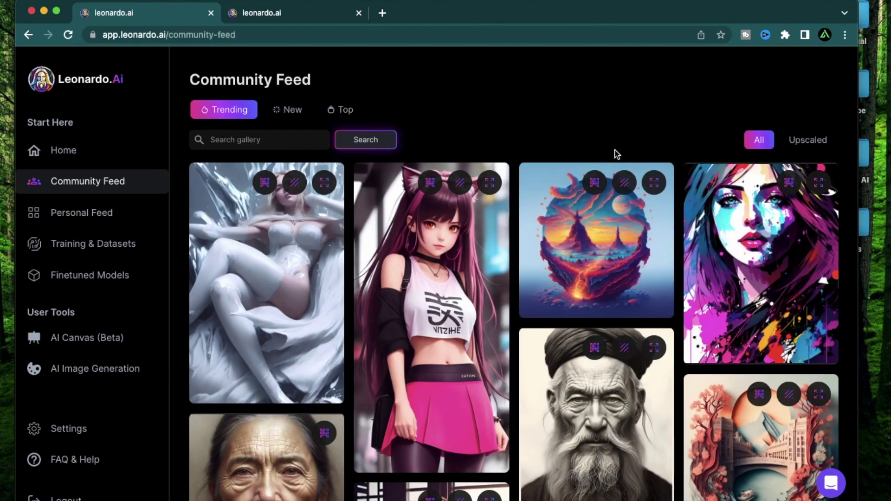
scroll(615, 153, down, 10)
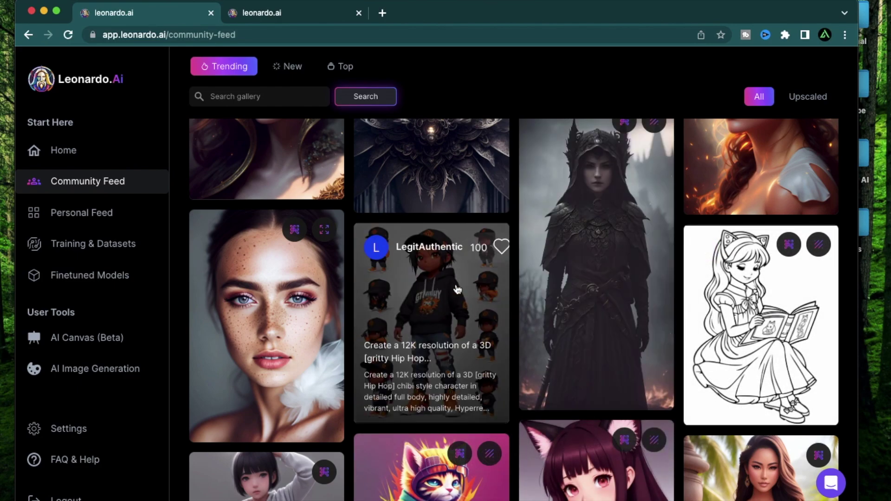
click(247, 347)
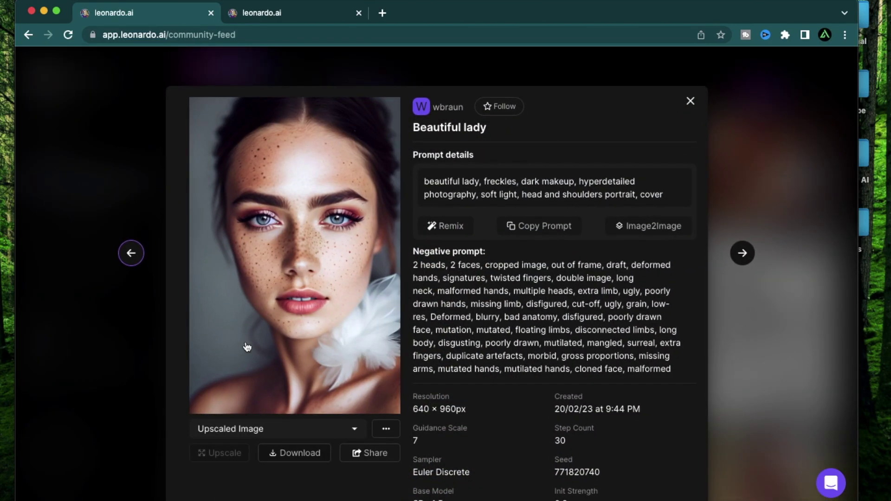
key(Escape)
scroll(332, 302, up, 15)
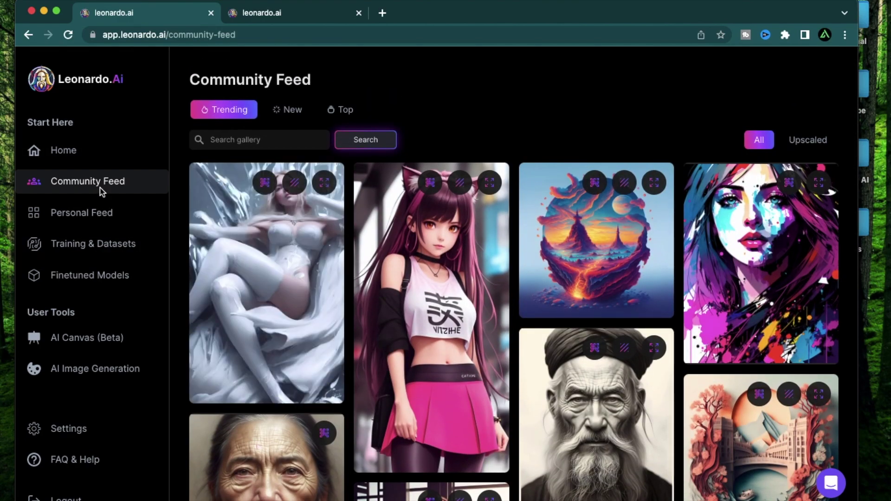
click(252, 144)
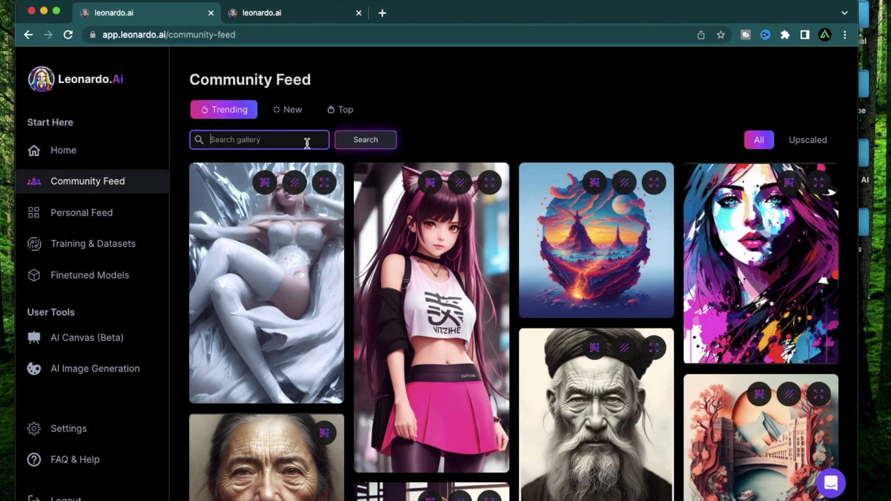
- Search the community gallery for 'axes' and scroll through the results
text(axes)
key(Return)
scroll(636, 339, down, 5)
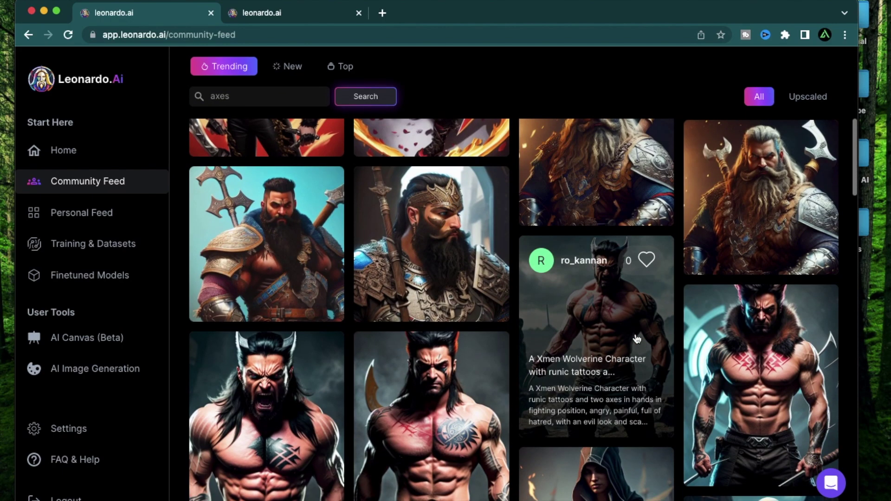
scroll(636, 339, down, 4)
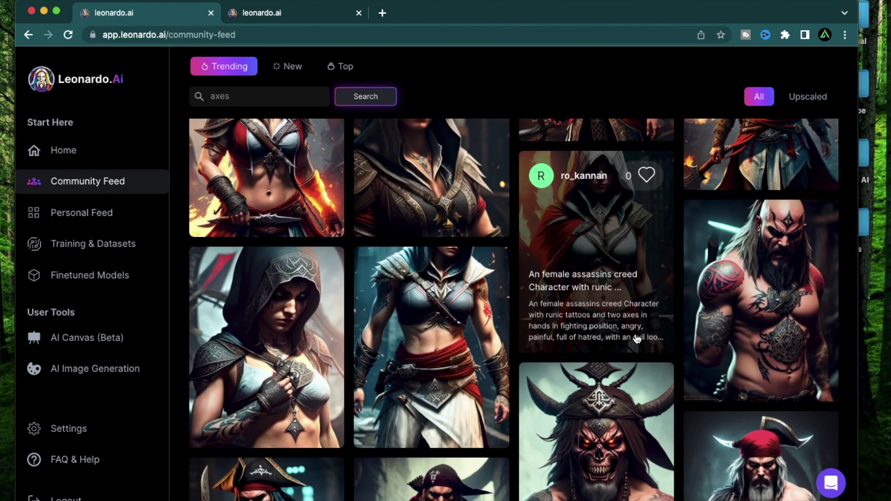
scroll(636, 338, down, 1)
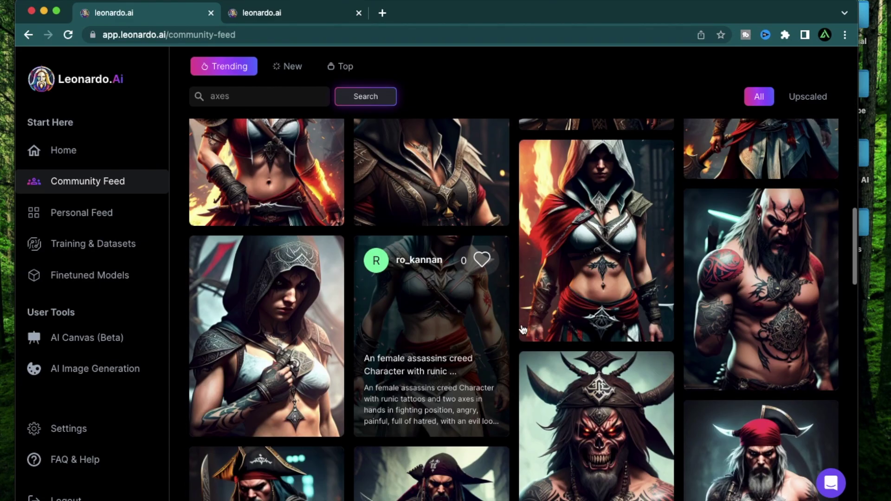
- Open the pirate image's prompt and select its runic tattoos and two axes opening phrase
click(760, 271)
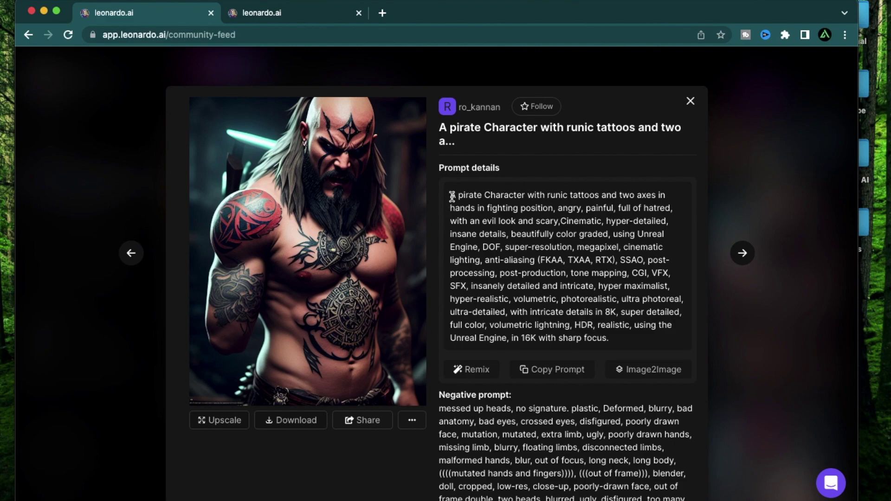
drag(451, 196, 654, 194)
key(super+c)
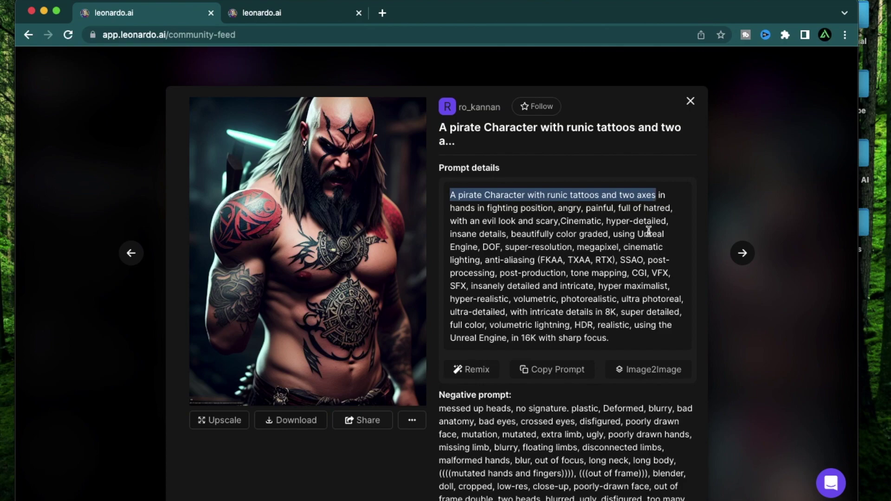
click(327, 12)
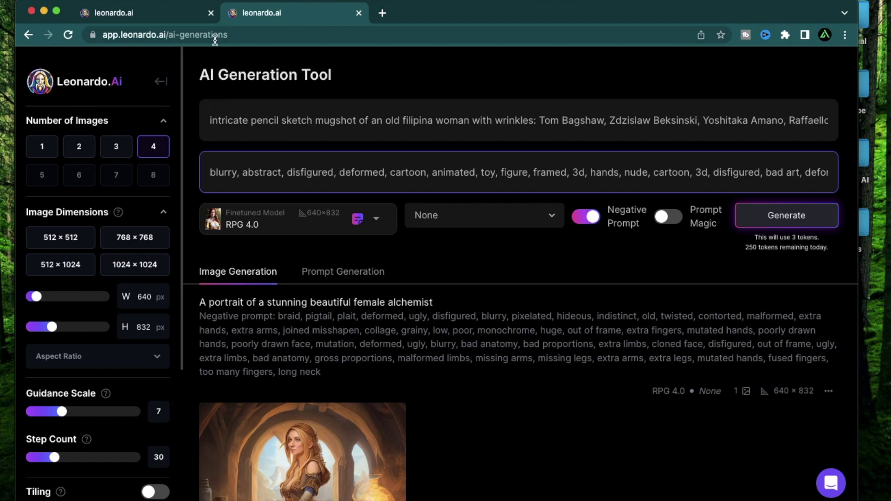
- Reset generation settings: empty prompts, Leonardo Creative model, 768×768, 4 images
scroll(134, 211, down, 4)
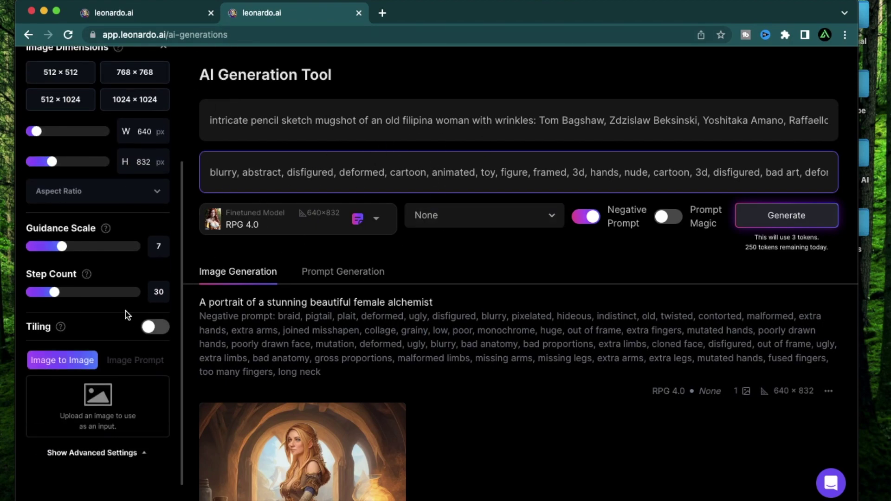
scroll(125, 310, down, 1)
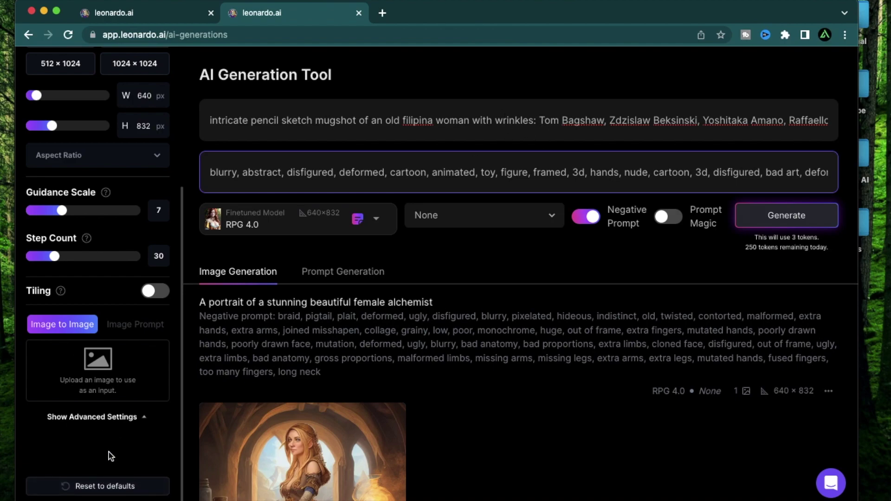
click(103, 487)
scroll(90, 184, up, 5)
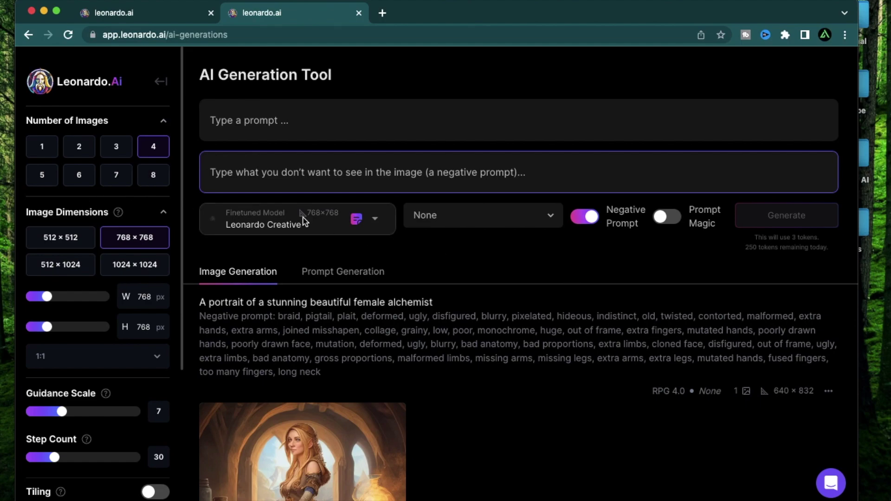
- Paste 'A pirate Character with runic tattoos and two axes' as a Prompt Generation idea for 2 prompts
click(159, 16)
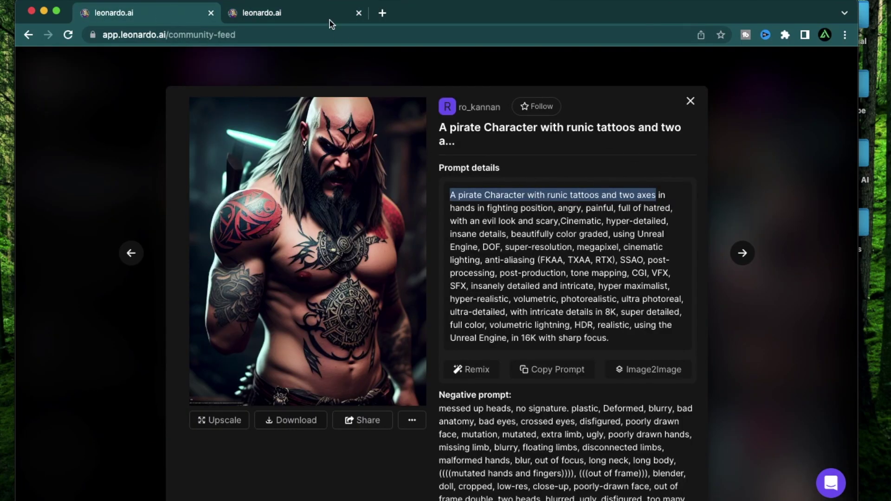
click(301, 14)
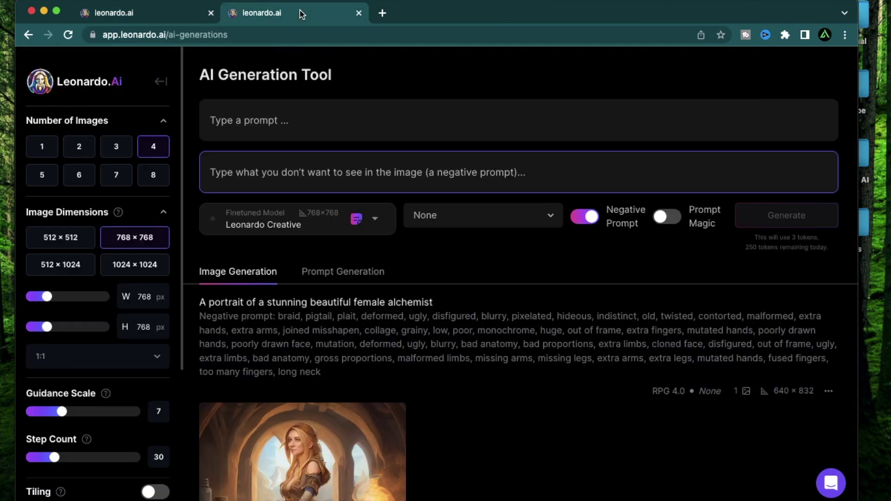
click(267, 121)
key(super+v)
key(super+z)
click(344, 274)
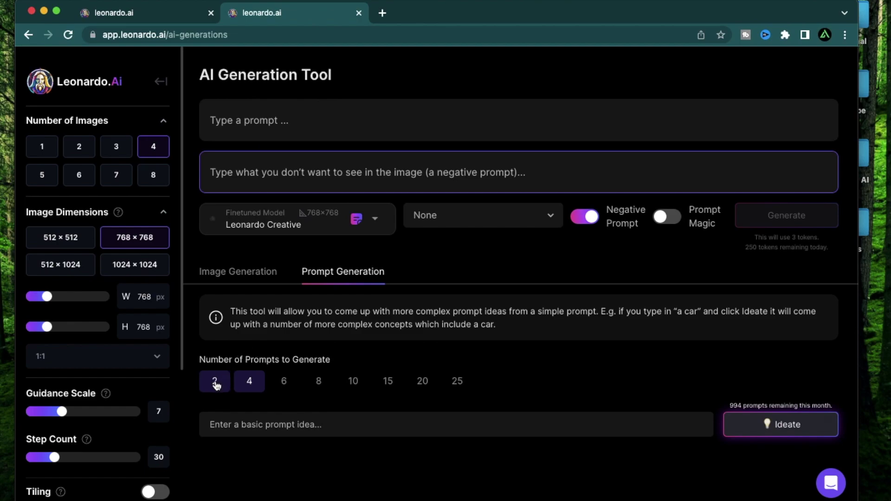
click(215, 383)
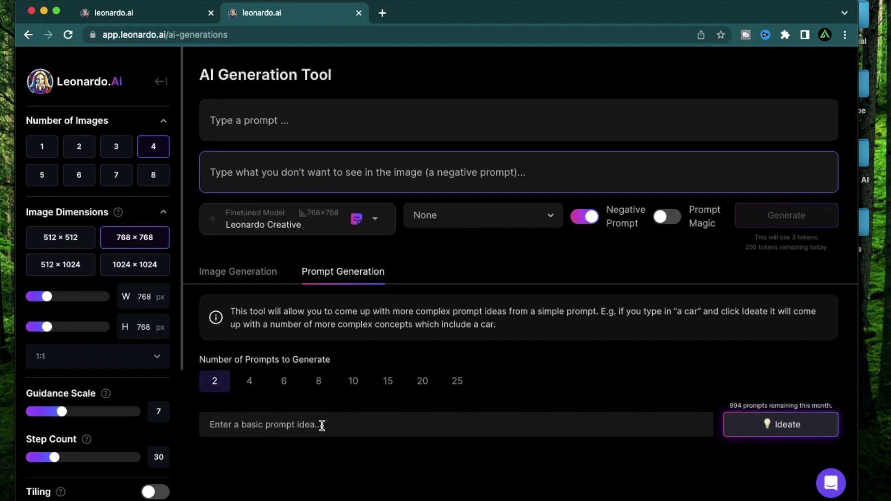
key(super+v)
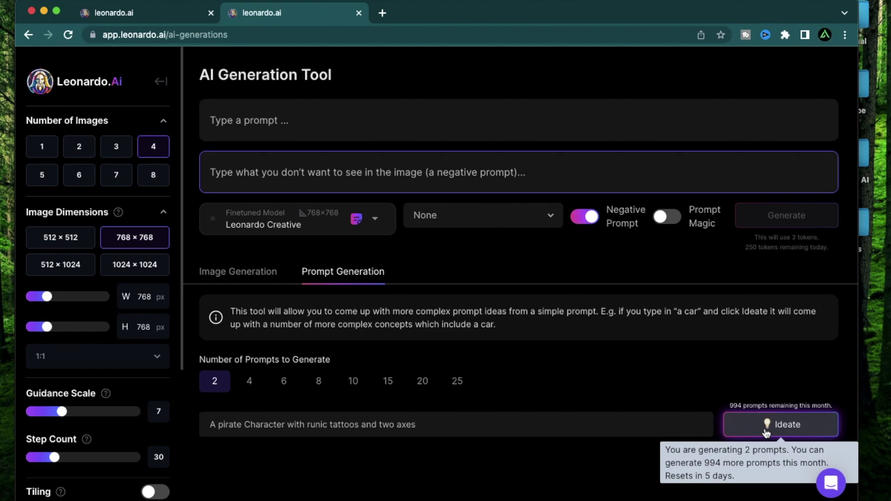
- Expand the runic-tattooed pirate idea into detailed prompts with Ideate
click(435, 427)
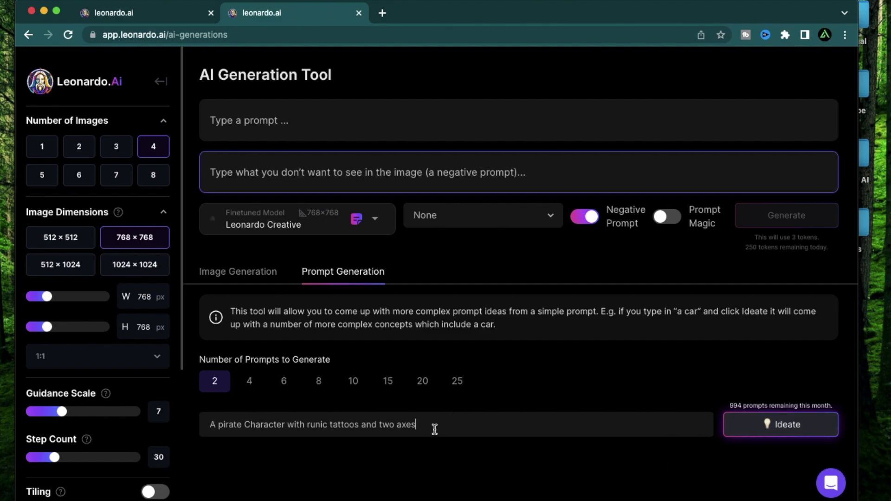
drag(215, 426, 416, 424)
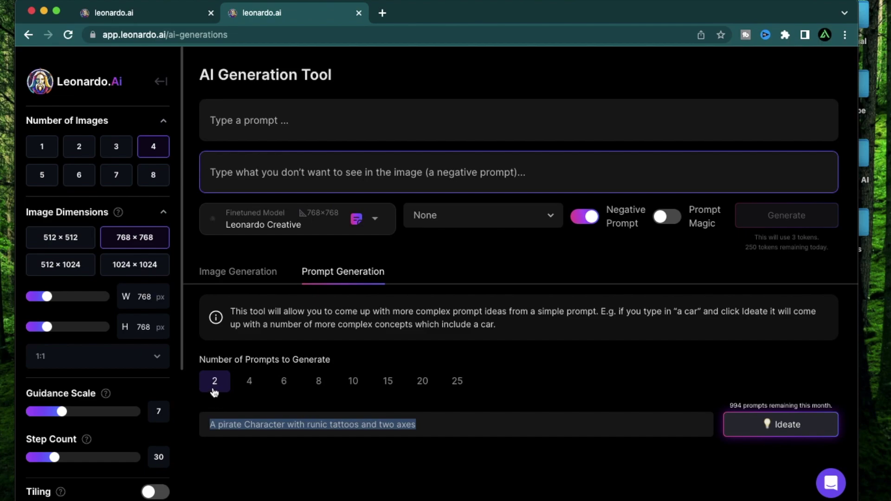
click(785, 426)
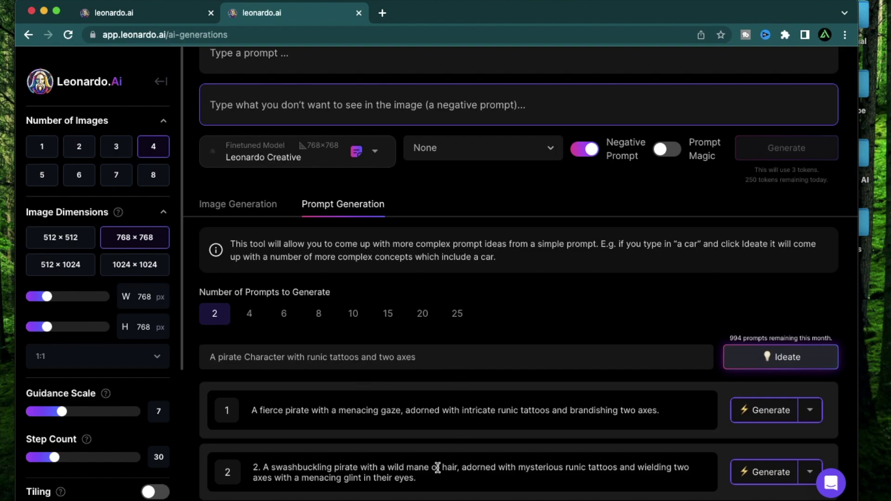
- Replace the idea with the fierce pirate prompt and Ideate new prompts from it
triple_click(363, 358)
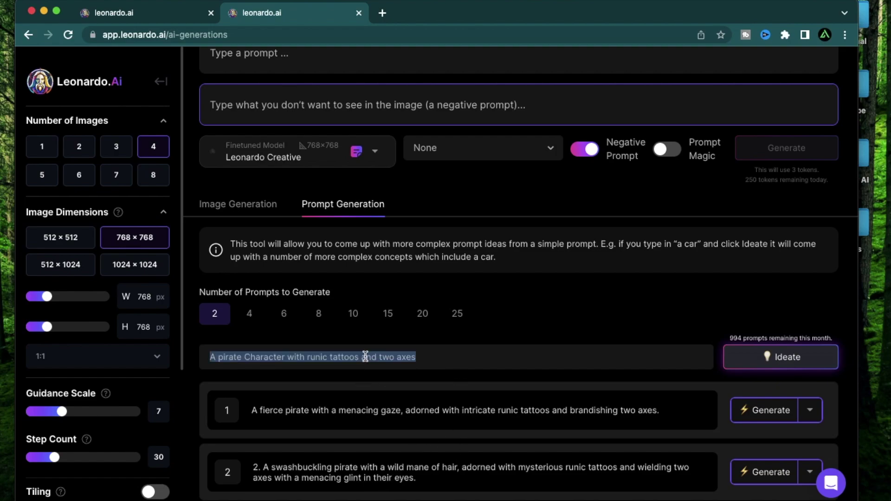
text(A fierce pirate with a menacing gaze, adorned with intricate runic tattoos and brandishing two axes)
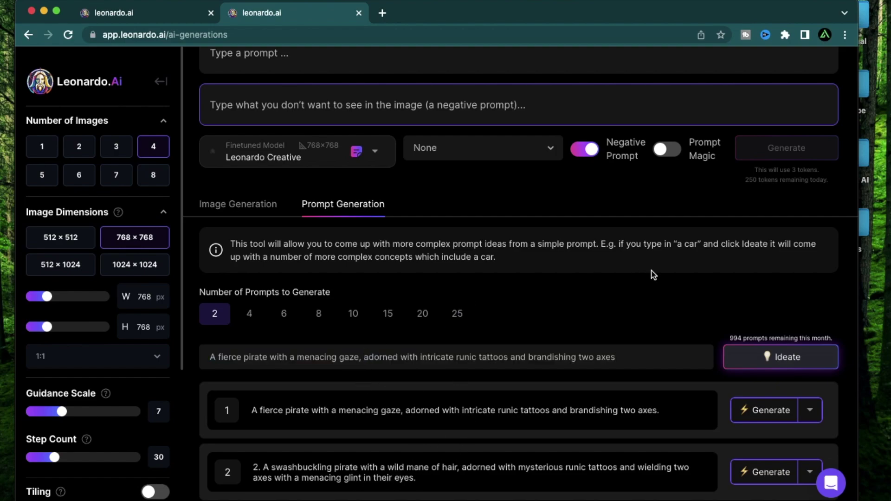
click(777, 358)
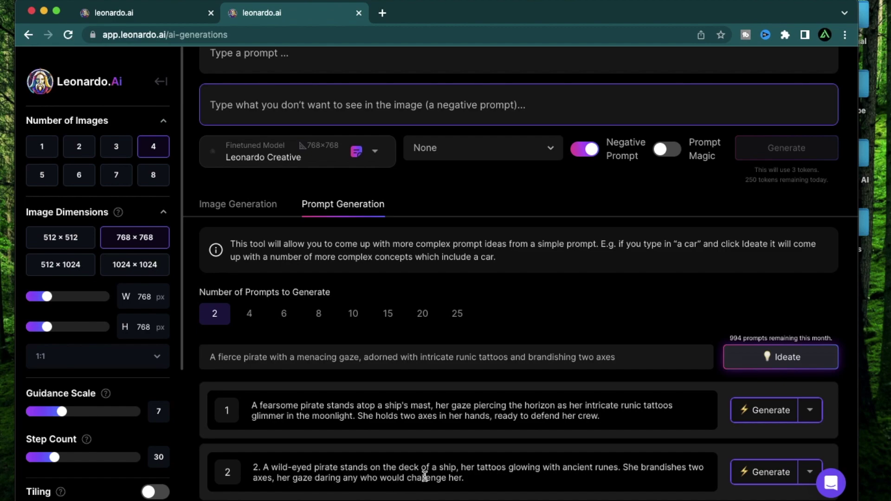
- Highlight the end of the first generated mast-top pirate prompt
drag(599, 416, 336, 415)
- Generate 1 image from the mast-top pirate prompt with the negative prompt turned off
drag(336, 416, 253, 415)
click(42, 146)
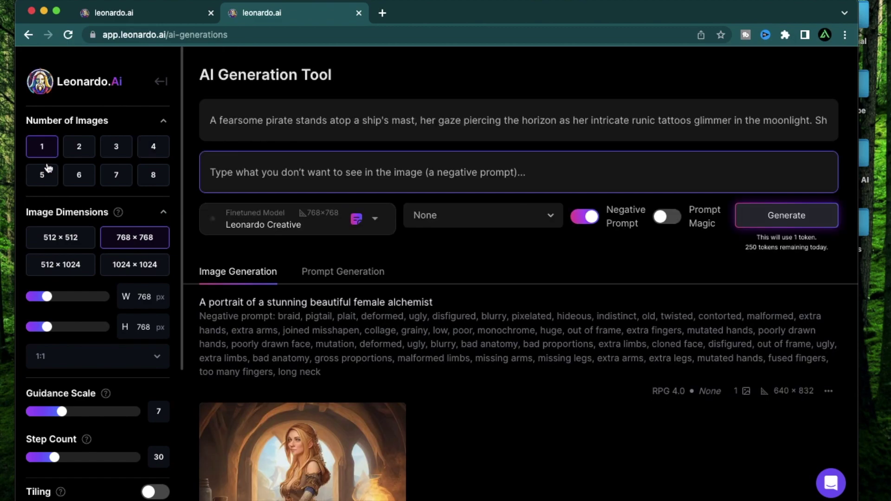
scroll(59, 240, down, 5)
scroll(59, 239, up, 5)
click(584, 216)
click(772, 165)
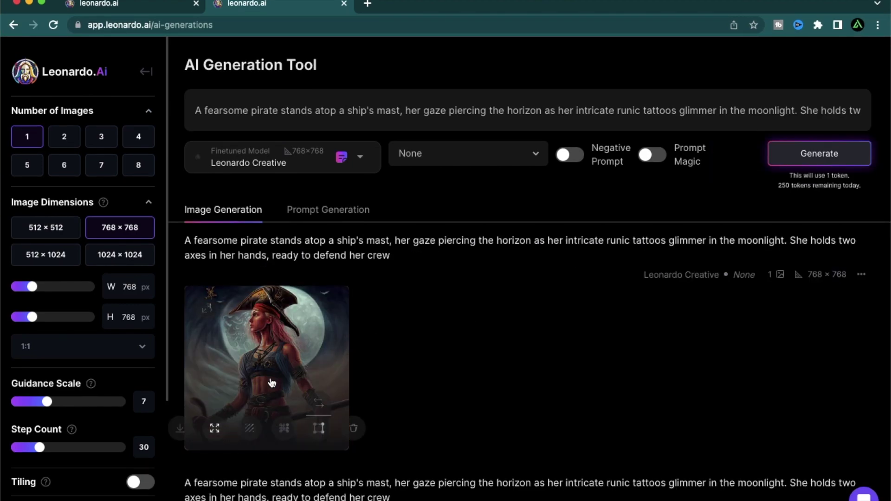
- Inspect the generated pirate image full size, then return to the community pirate post
click(272, 381)
key(Escape)
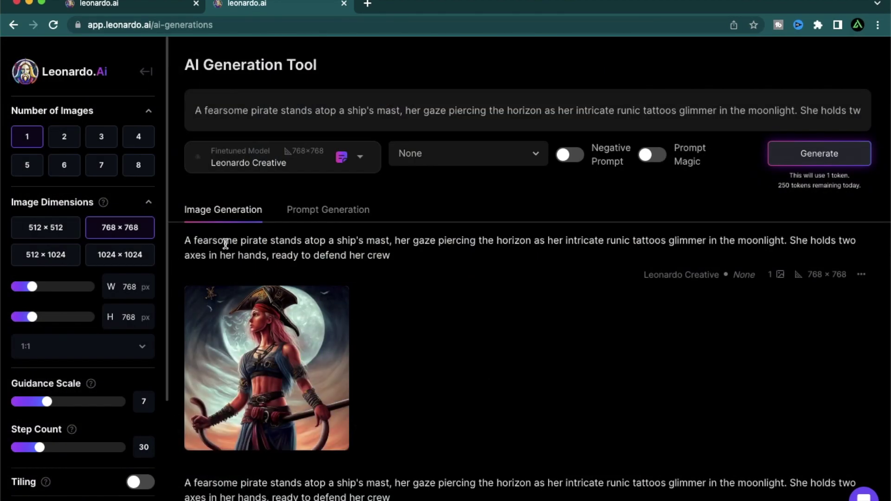
click(301, 341)
key(Escape)
click(343, 366)
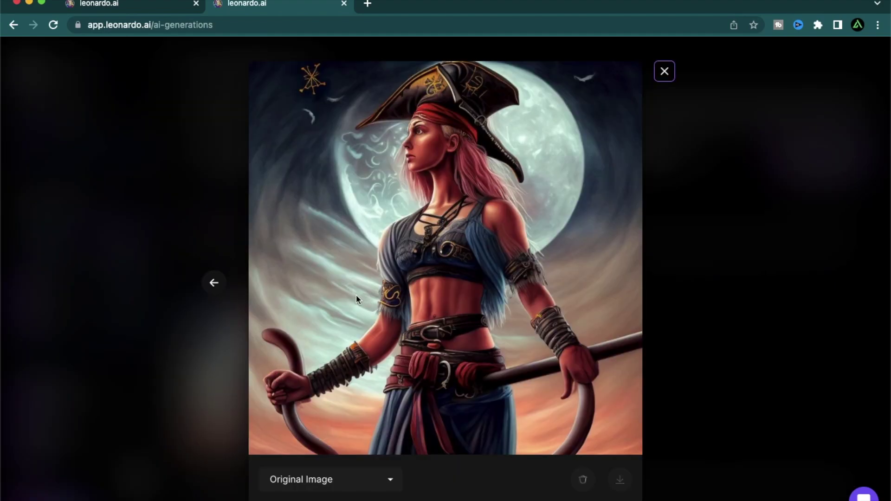
key(ctrl+shift+Tab)
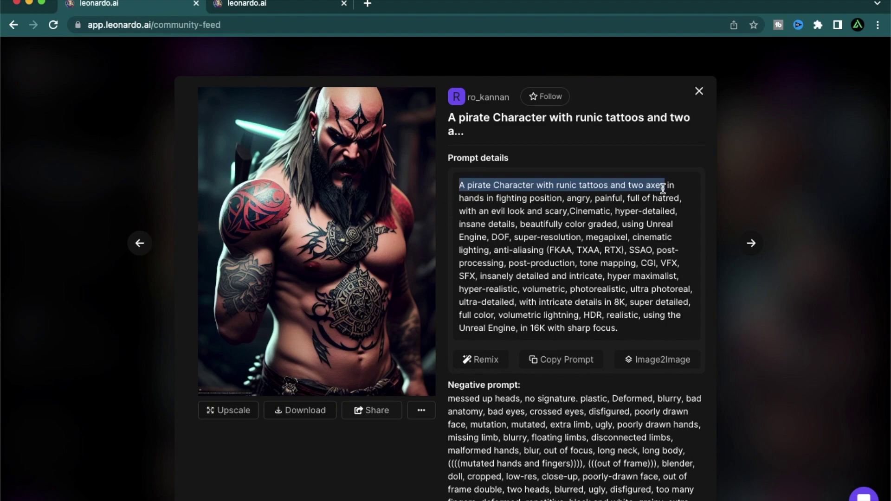
- Replace each 'her' with 'his' and 'She' with 'He' in the mast-top pirate prompt
click(304, 6)
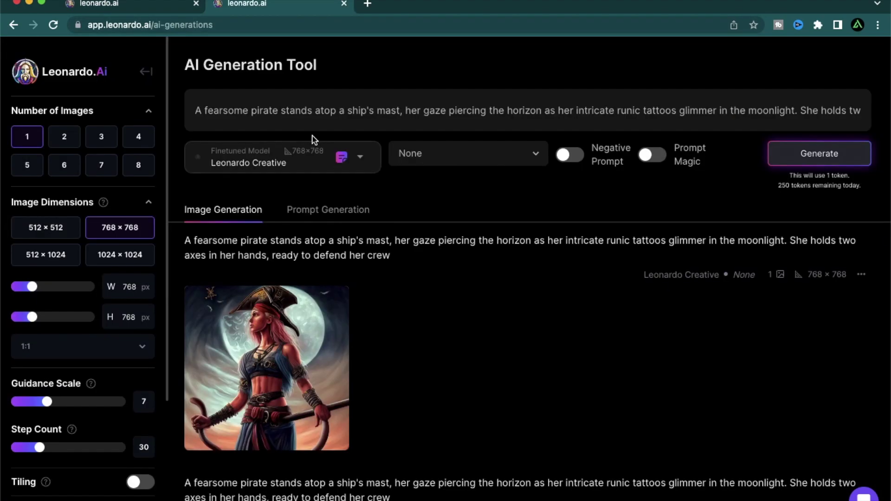
double_click(412, 111)
text(his)
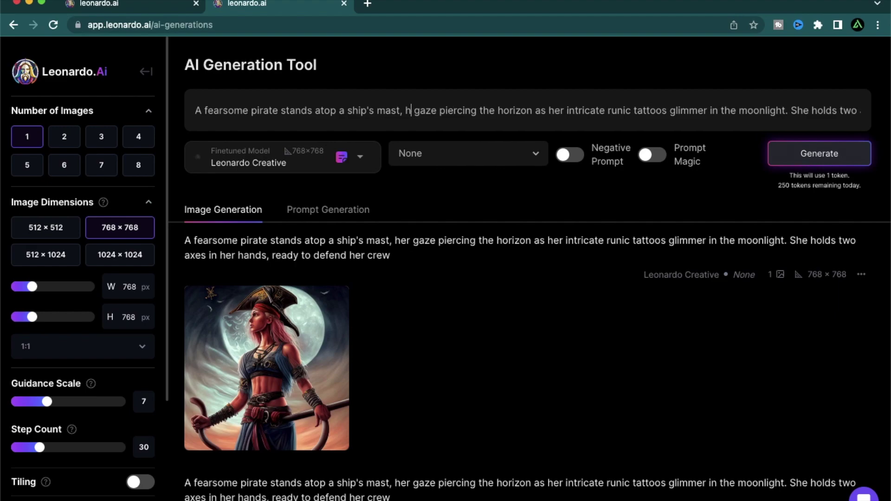
double_click(566, 110)
text(his)
double_click(807, 111)
text(He)
drag(812, 113, 890, 115)
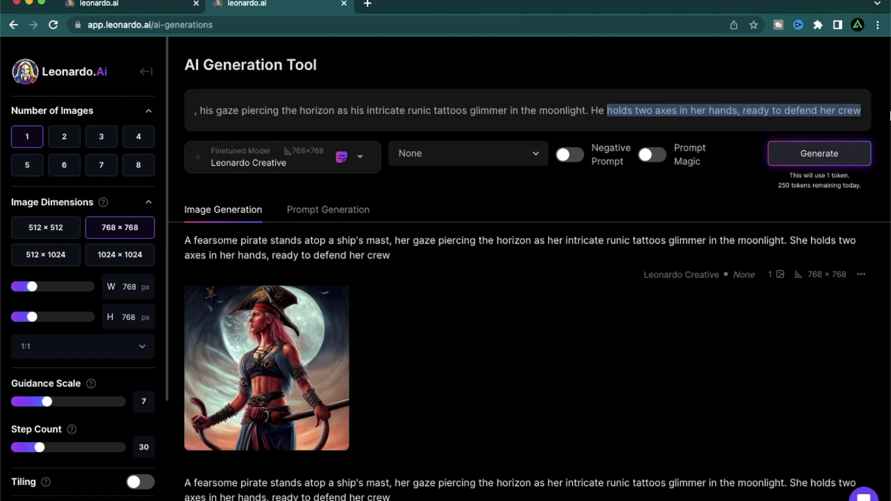
double_click(705, 110)
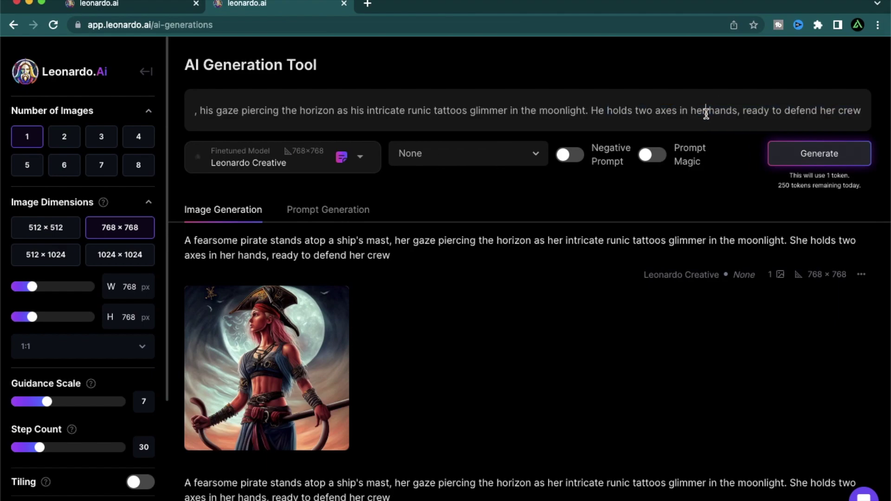
text(his)
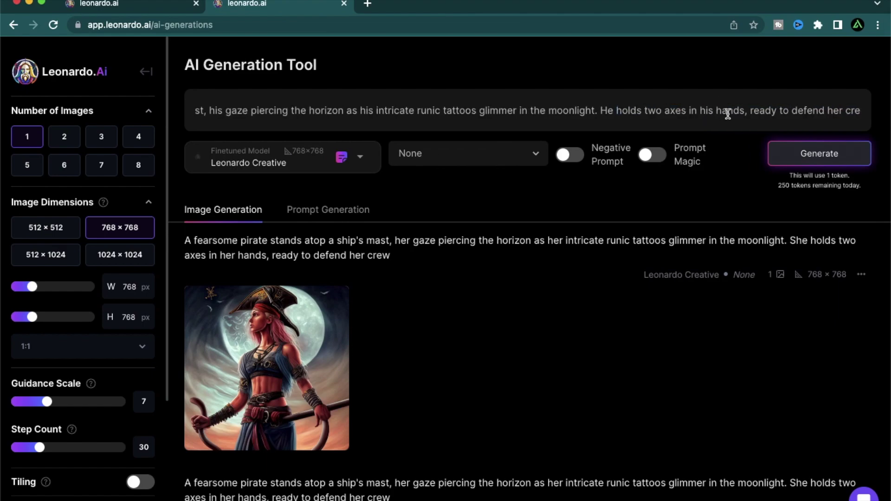
double_click(846, 110)
- Finish the last 'his' edit, generate the male pirate image, and view it full size
text(his)
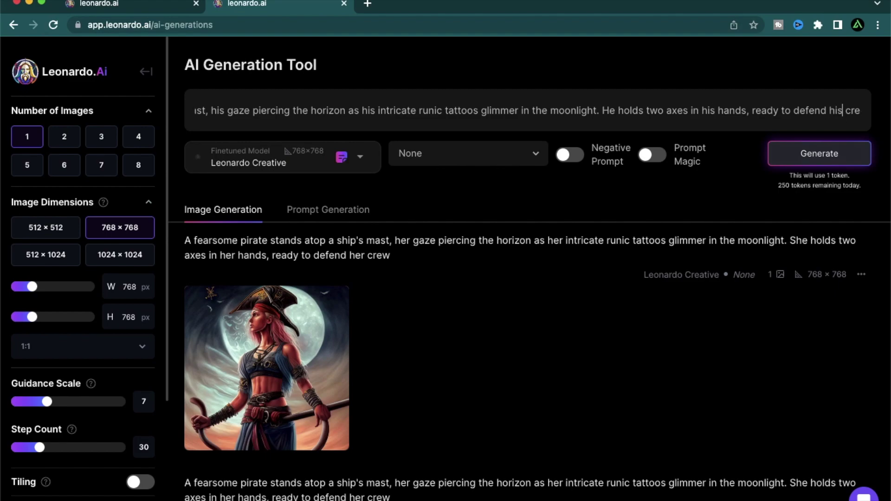
key(Return)
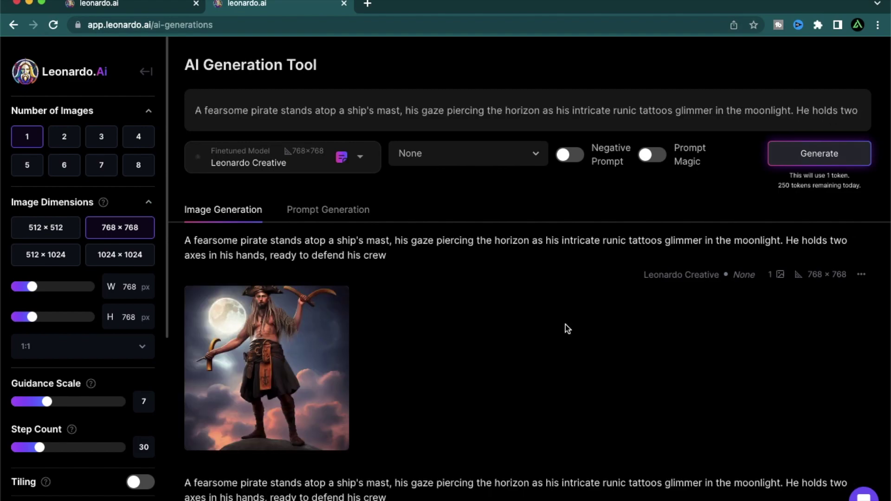
click(270, 354)
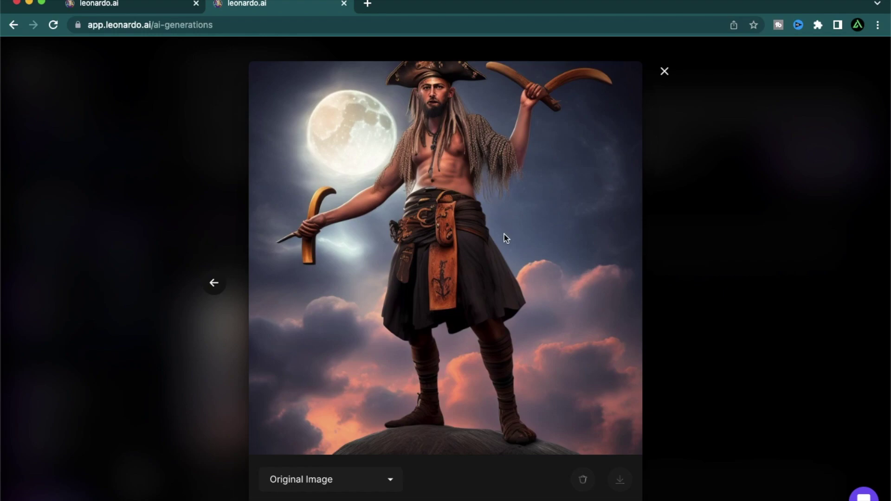
click(663, 73)
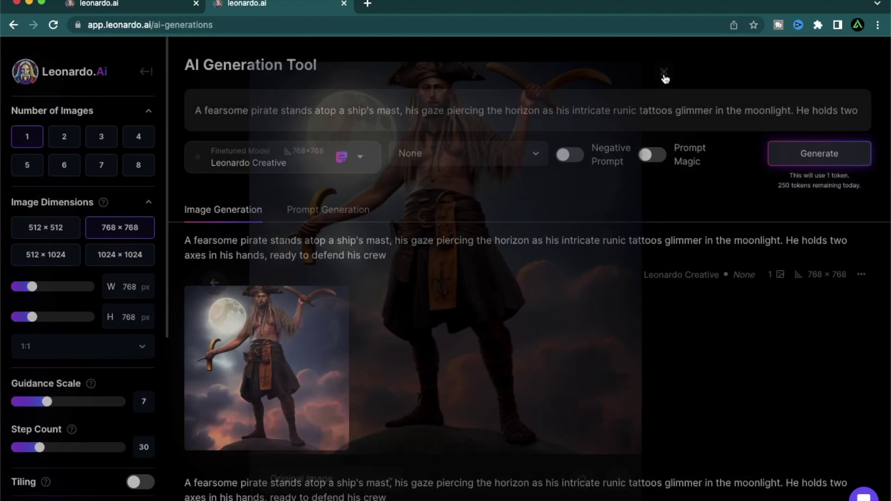
- Open the community post of the minotaur wielding dual axes and select 'Mythical minotaur' from its title
click(142, 10)
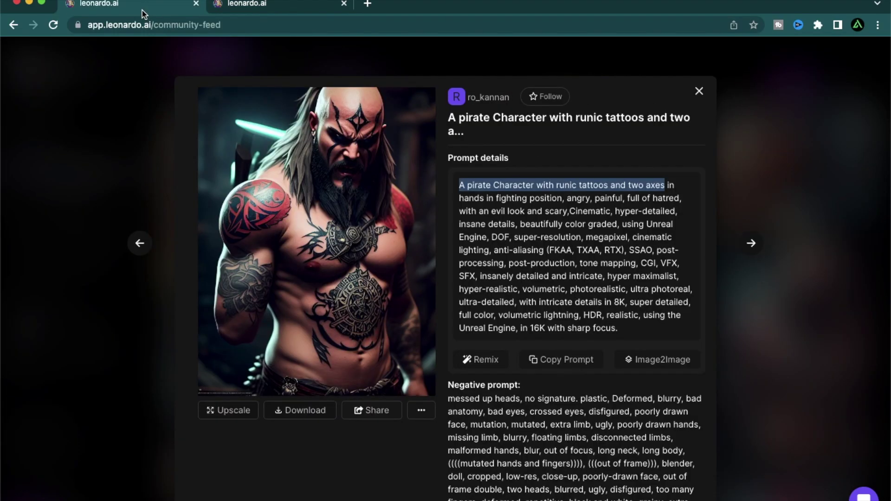
click(277, 6)
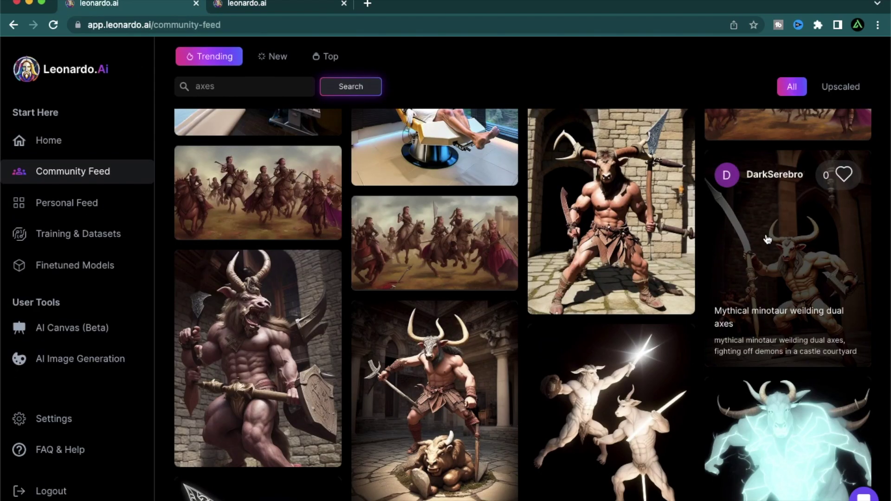
click(766, 237)
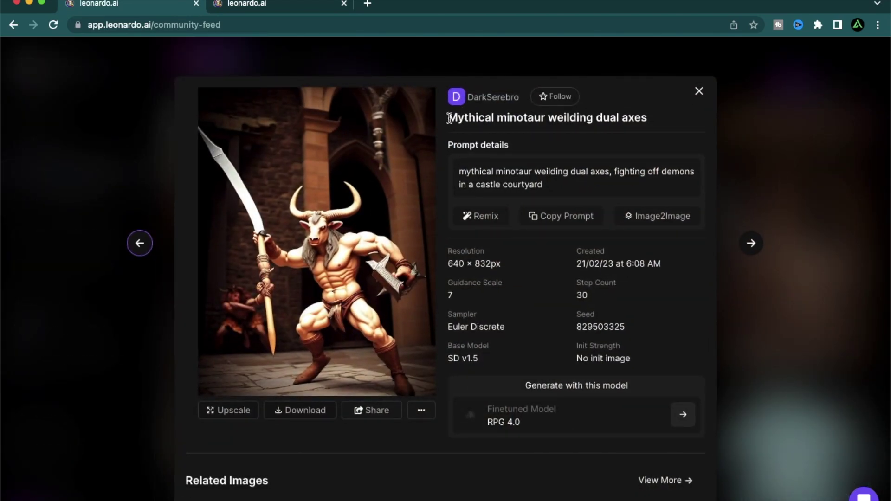
drag(449, 119, 549, 122)
key(cmd+c)
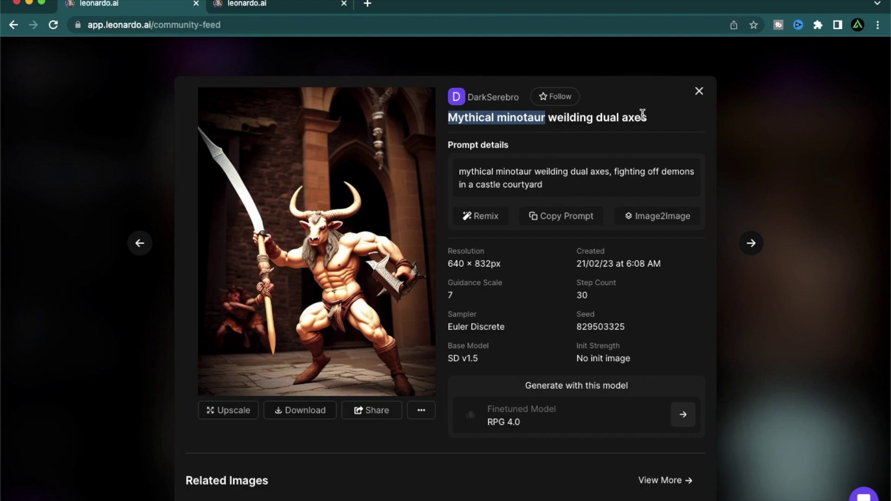
click(288, 2)
- Paste 'Mythical minotaur' as the idea and run Ideate for 25 prompts
click(332, 367)
key(cmd+v)
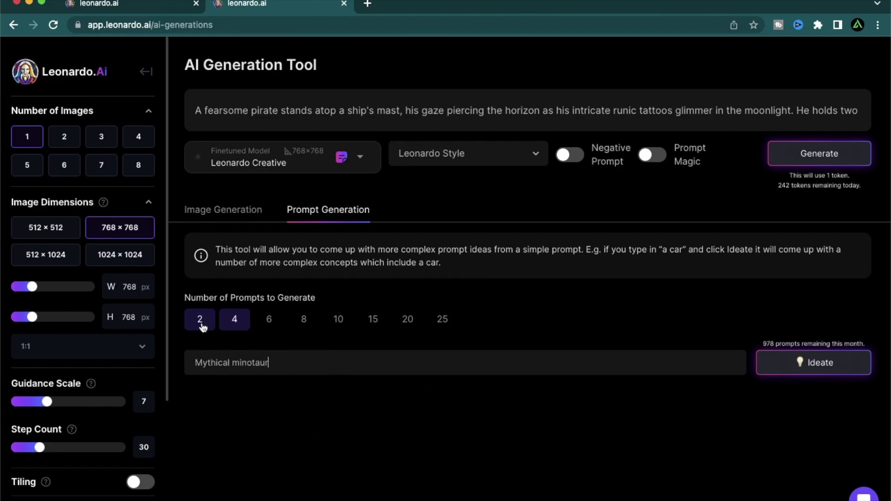
click(443, 324)
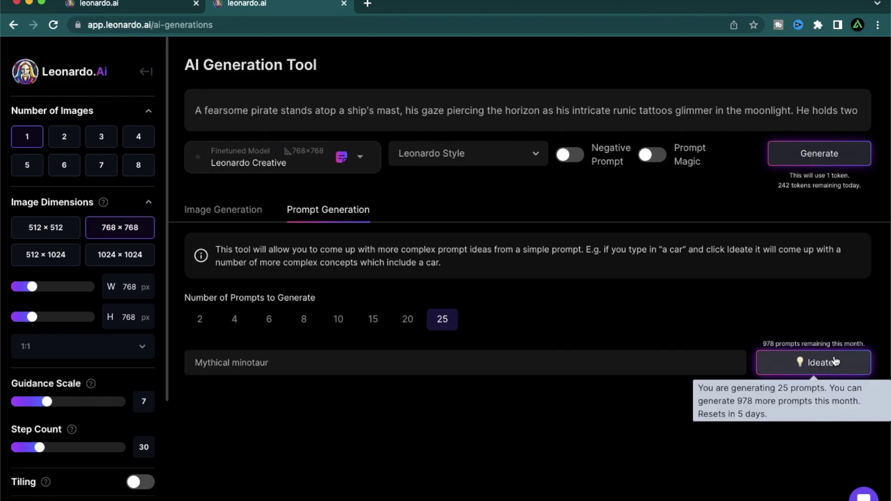
click(835, 363)
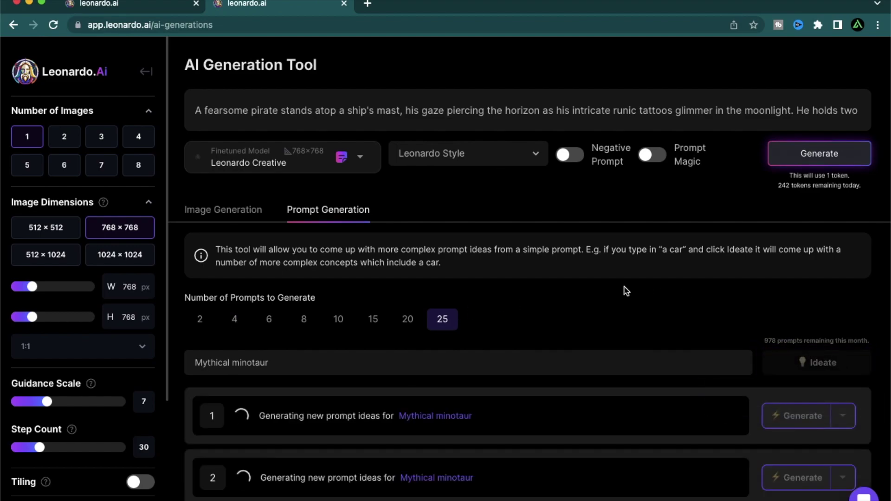
- Scroll through the generated minotaur prompts, starting from the golden-horned minotaur on a mountain peak
scroll(626, 290, down, 4)
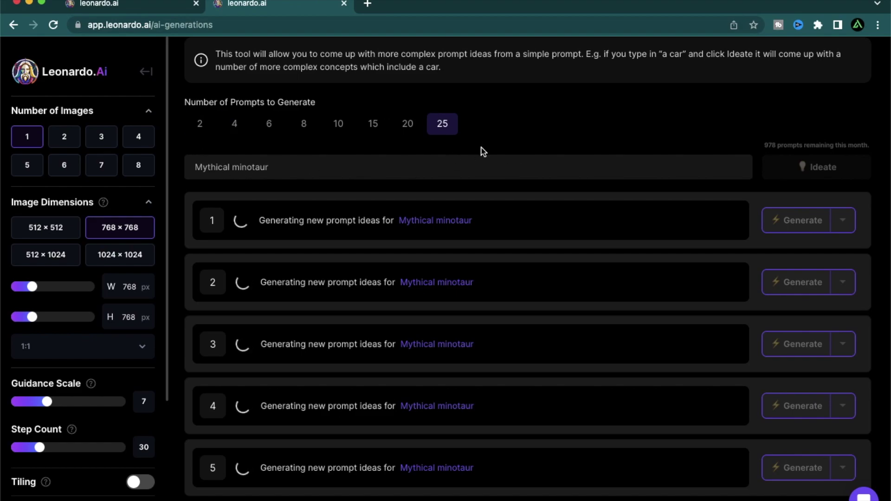
scroll(577, 306, down, 1)
scroll(579, 308, down, 6)
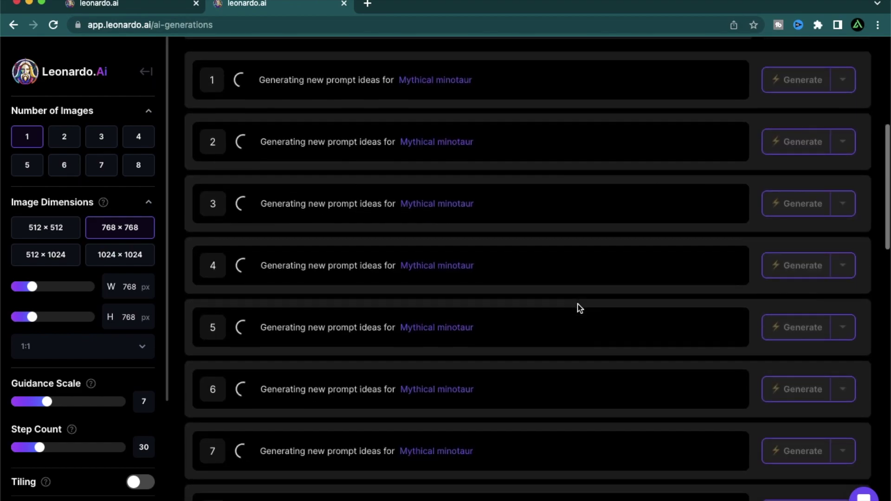
scroll(579, 308, down, 4)
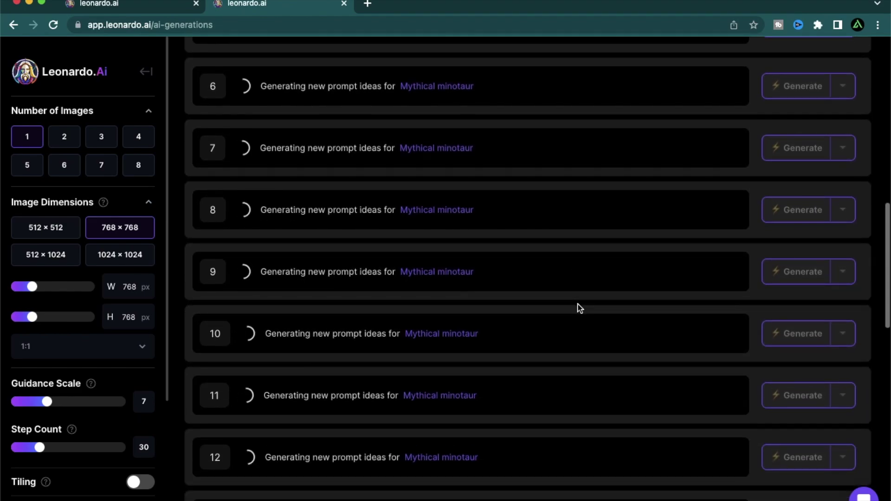
scroll(580, 308, down, 3)
scroll(580, 307, down, 3)
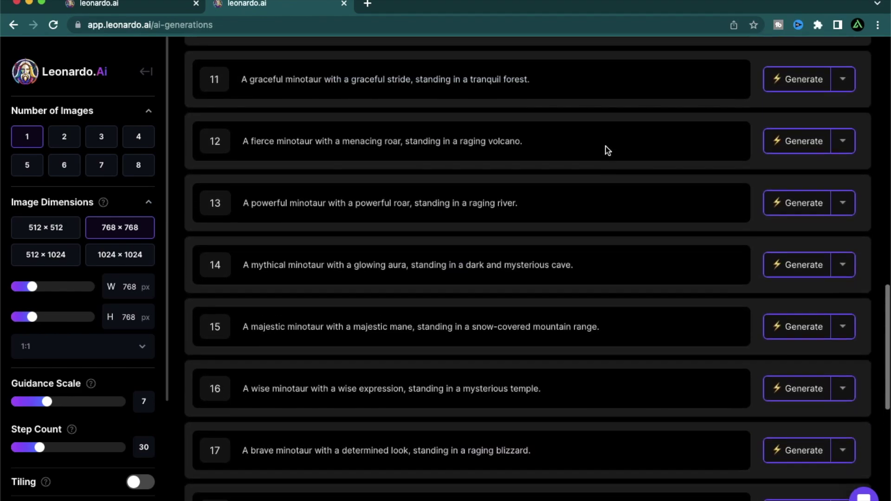
scroll(607, 149, up, 5)
scroll(607, 150, up, 10)
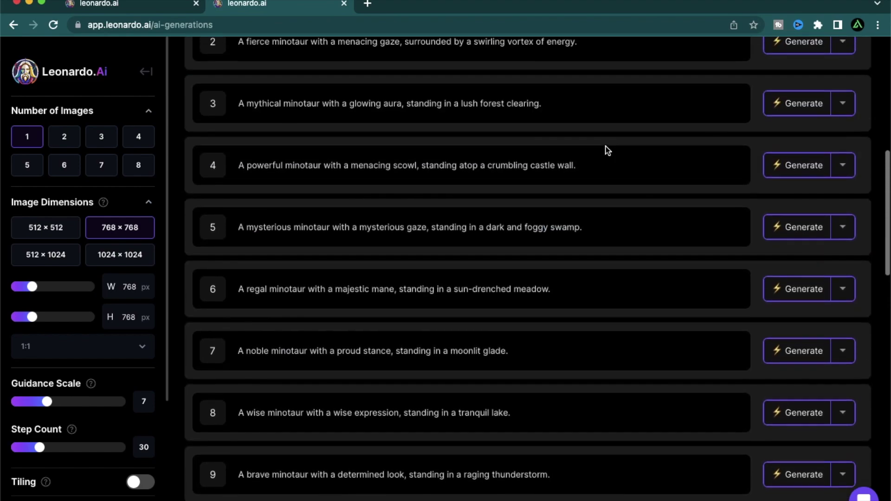
scroll(607, 149, up, 3)
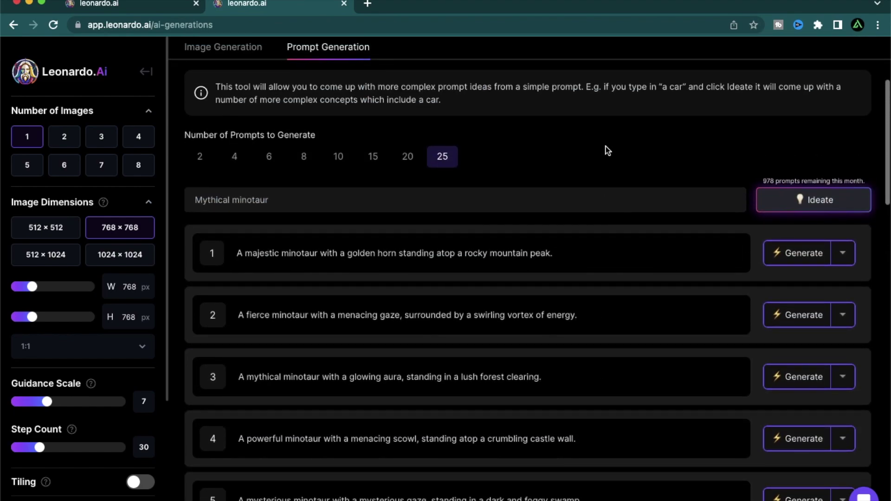
scroll(550, 120, down, 1)
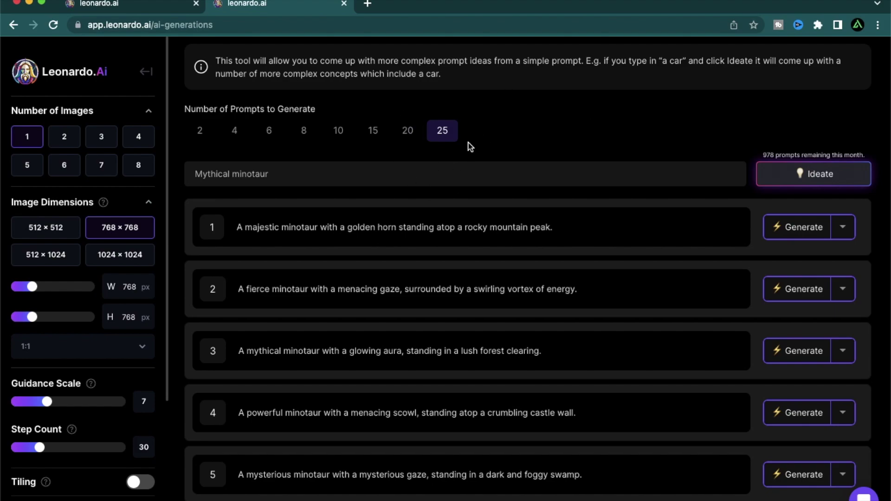
- Highlight the 'Mythical minotaur' idea text in the input box
drag(307, 172, 203, 177)
click(203, 177)
click(424, 176)
scroll(587, 226, down, 3)
scroll(588, 227, up, 2)
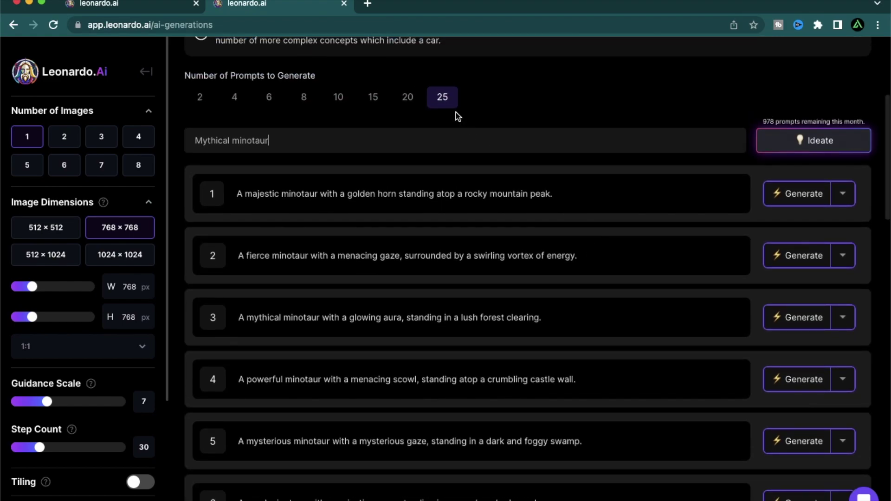
drag(194, 143, 282, 142)
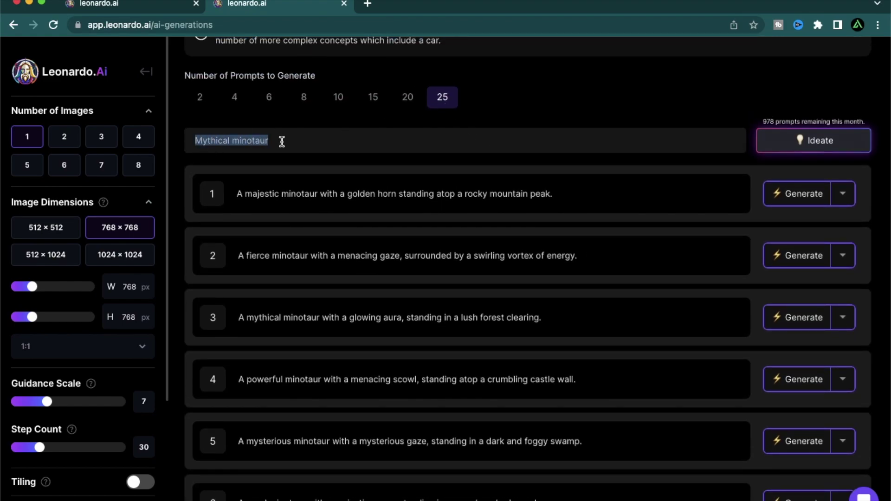
- Highlight the text of prompt 6, then prompt 12 with the raging-volcano minotaur
scroll(421, 250, down, 8)
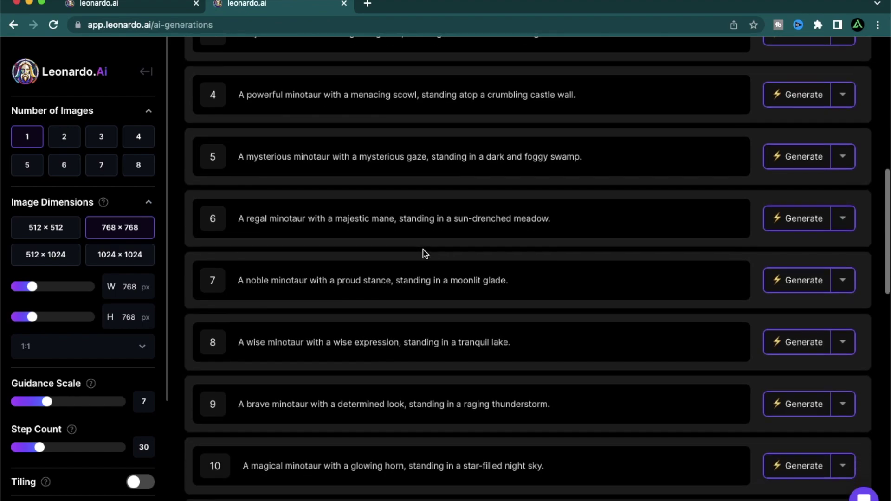
drag(240, 216, 551, 216)
scroll(551, 217, down, 7)
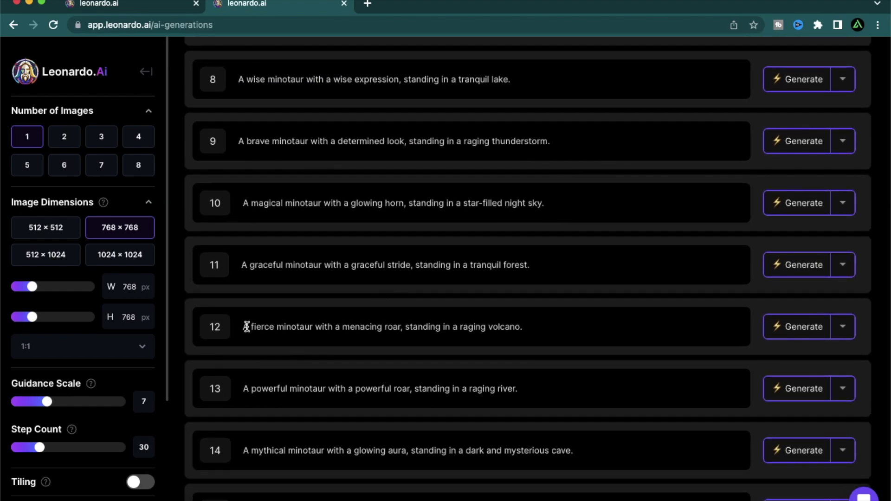
drag(242, 326, 521, 334)
key(super+c)
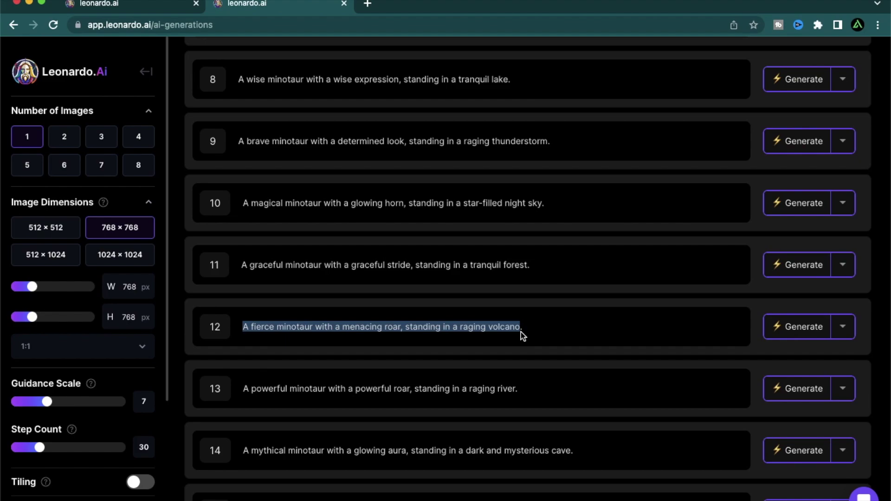
- Scroll down to the 25th idea, the glowing-aura minotaur in an eerie forest, then back up
scroll(520, 332, down, 6)
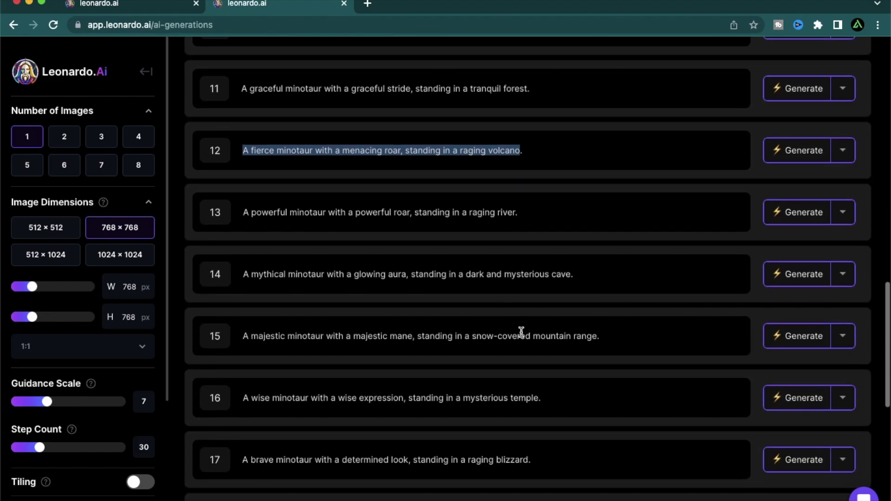
scroll(354, 392, down, 2)
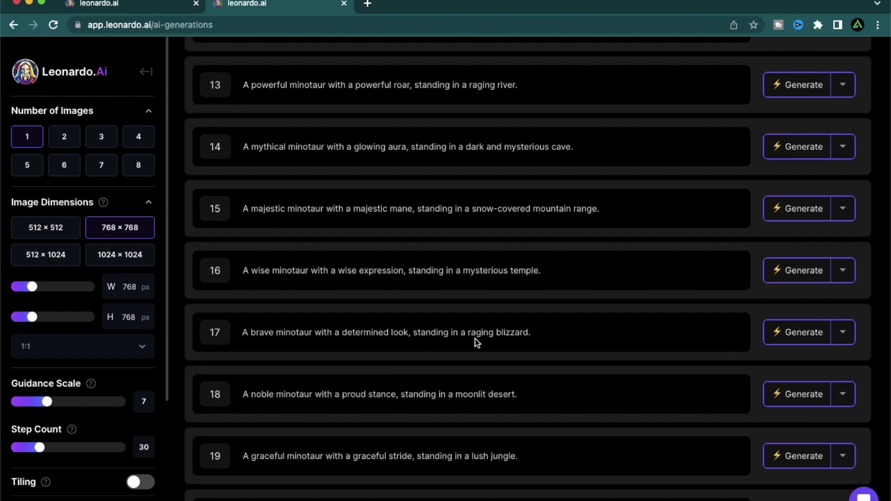
scroll(524, 340, down, 4)
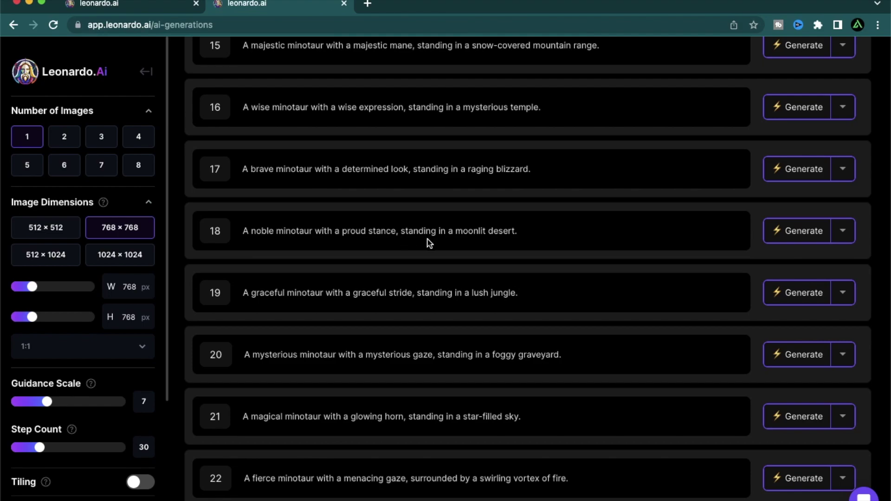
scroll(521, 263, down, 2)
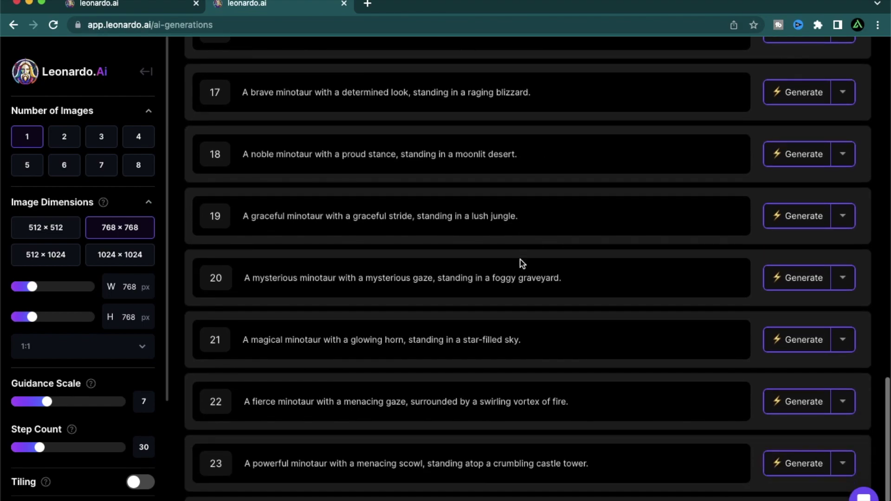
scroll(482, 325, down, 2)
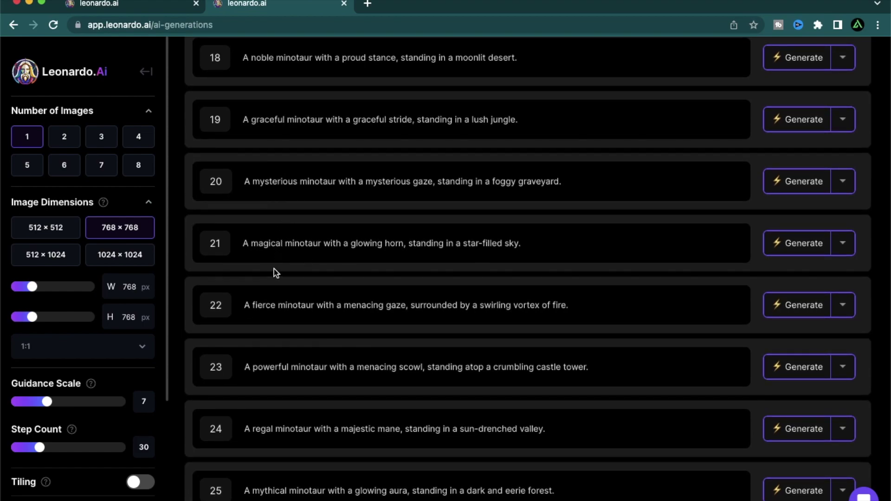
scroll(269, 245, up, 4)
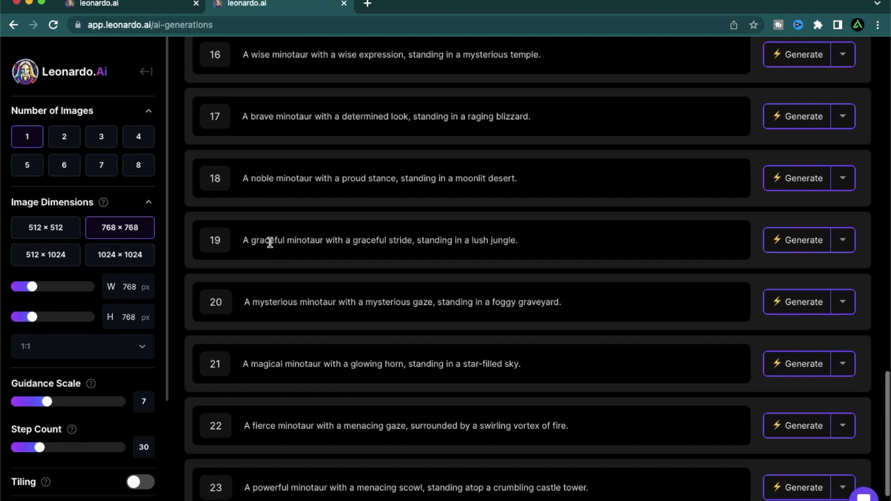
scroll(260, 199, up, 10)
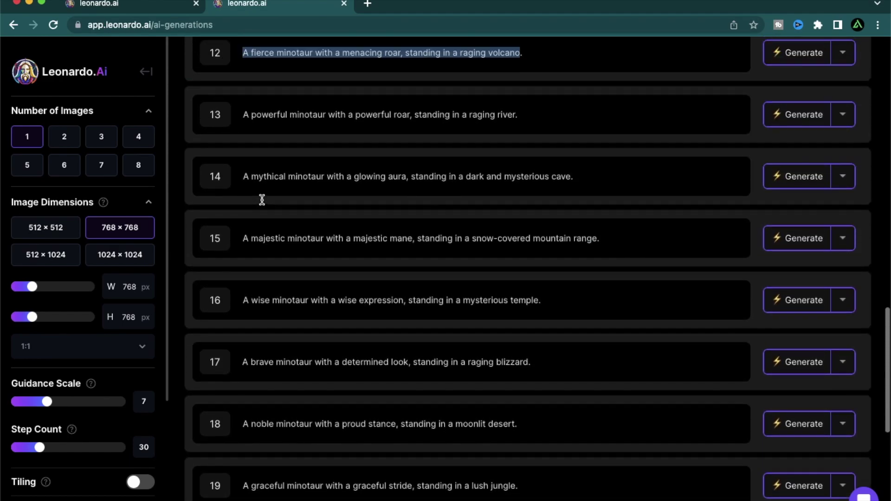
scroll(545, 239, up, 5)
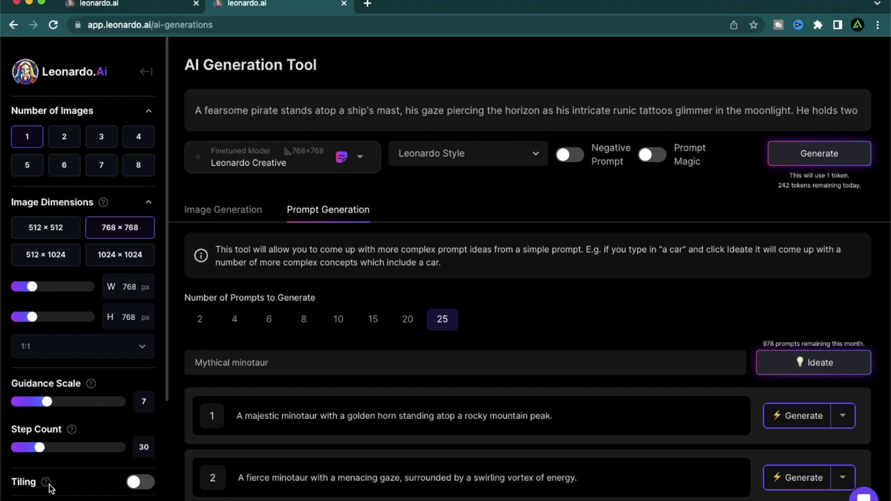
- Paste the fierce raging-volcano minotaur prompt and generate an image from it
scroll(70, 432, down, 4)
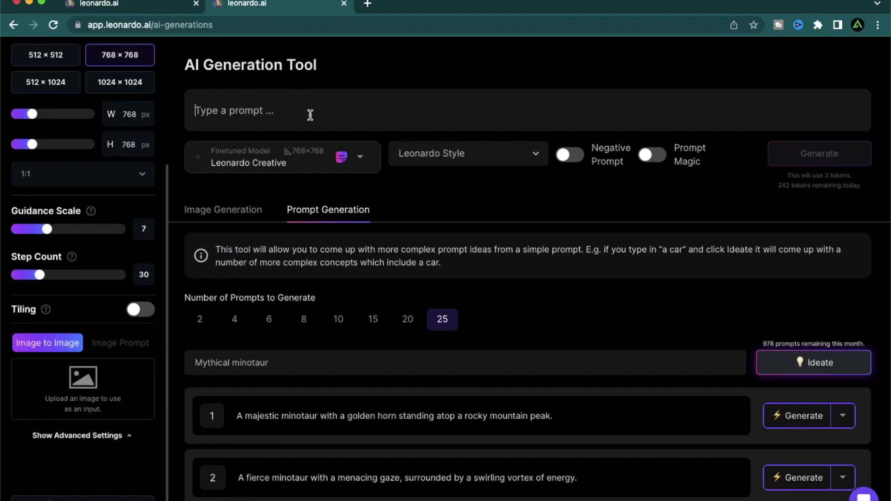
key(super+v)
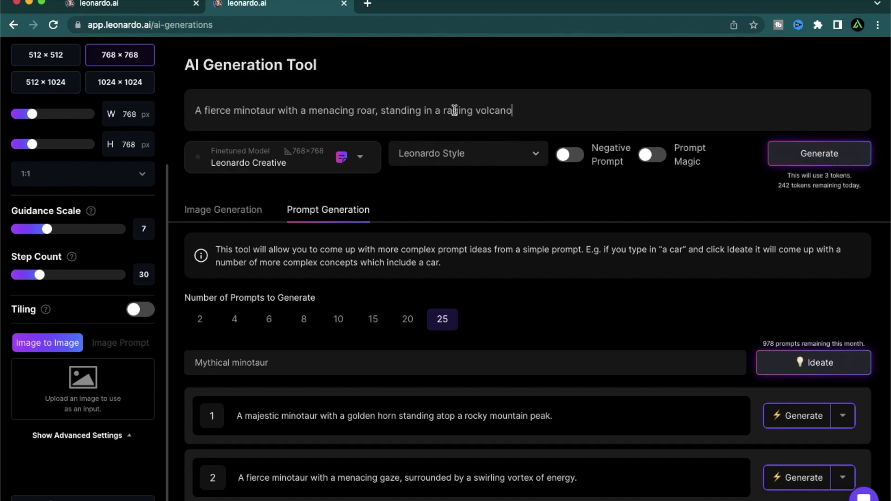
click(248, 217)
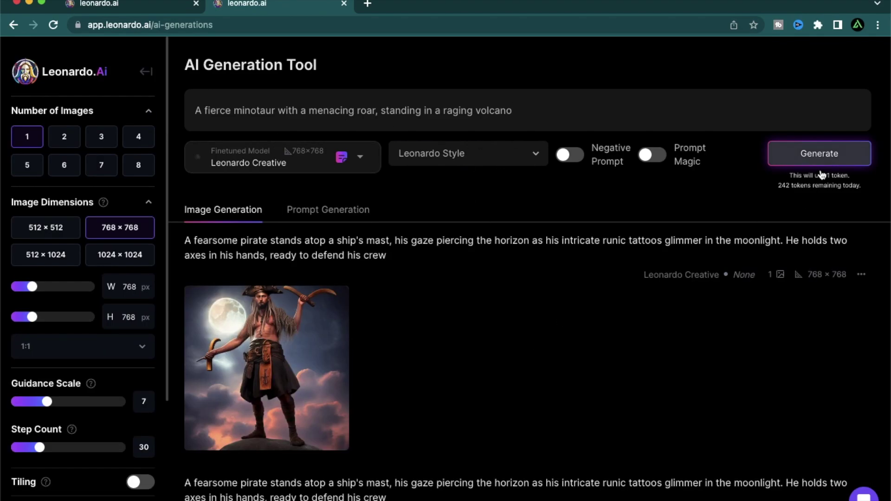
click(810, 158)
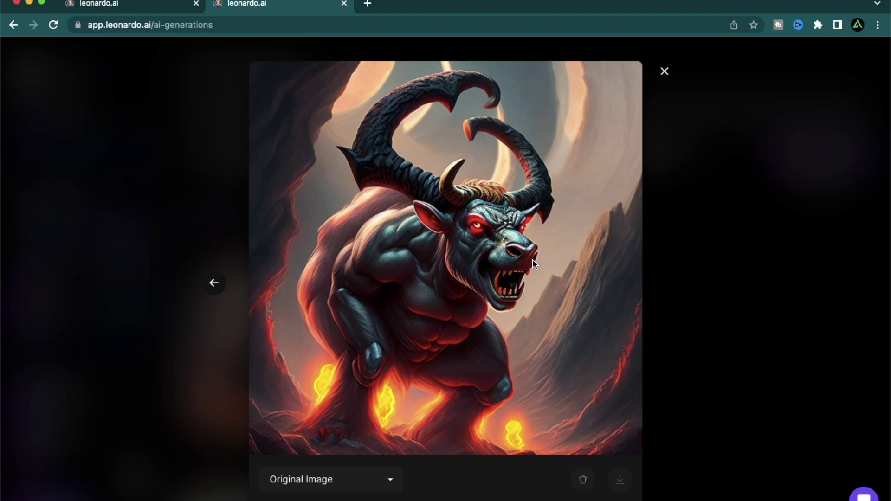
- View the roaring minotaur amid glowing lava full-screen, then close the viewer
key(Escape)
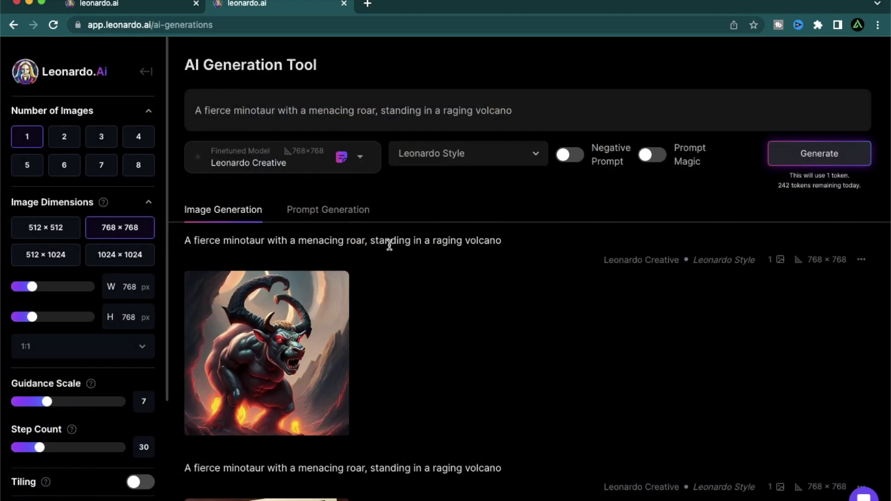
click(319, 323)
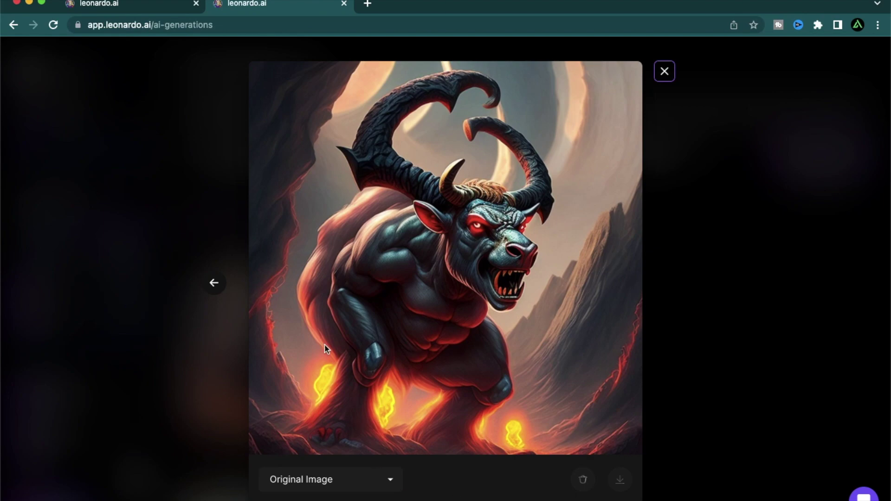
key(Escape)
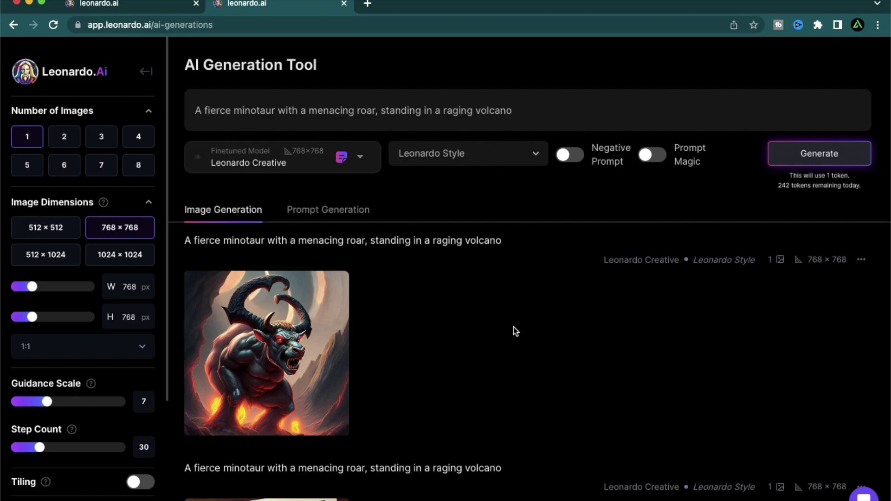
- Turn on Prompt Magic, then view the resulting caped minotaur image full-screen and close it
click(647, 157)
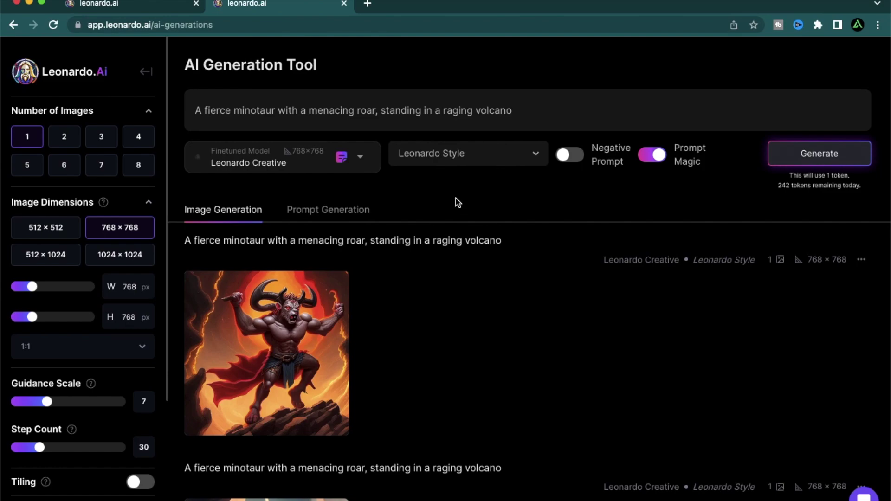
click(289, 328)
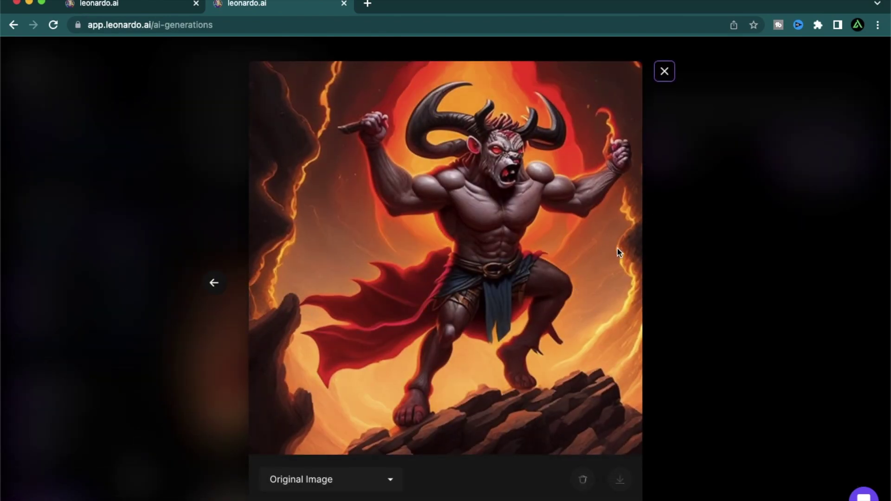
key(Escape)
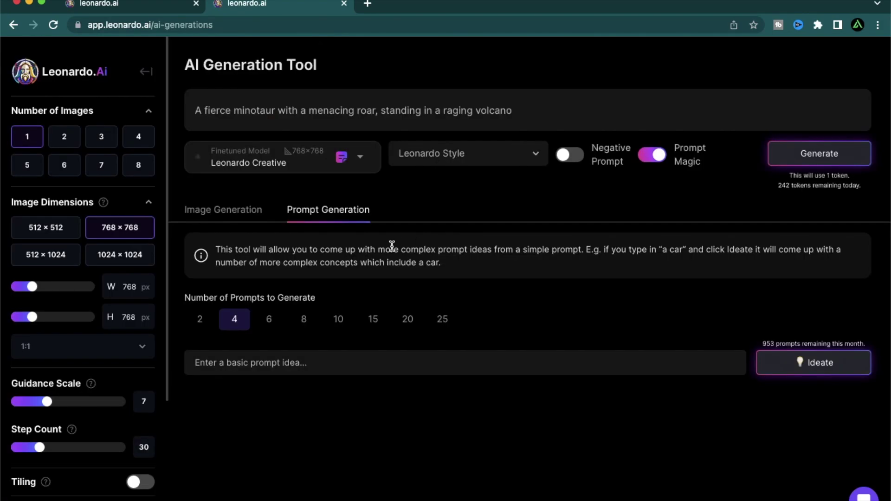